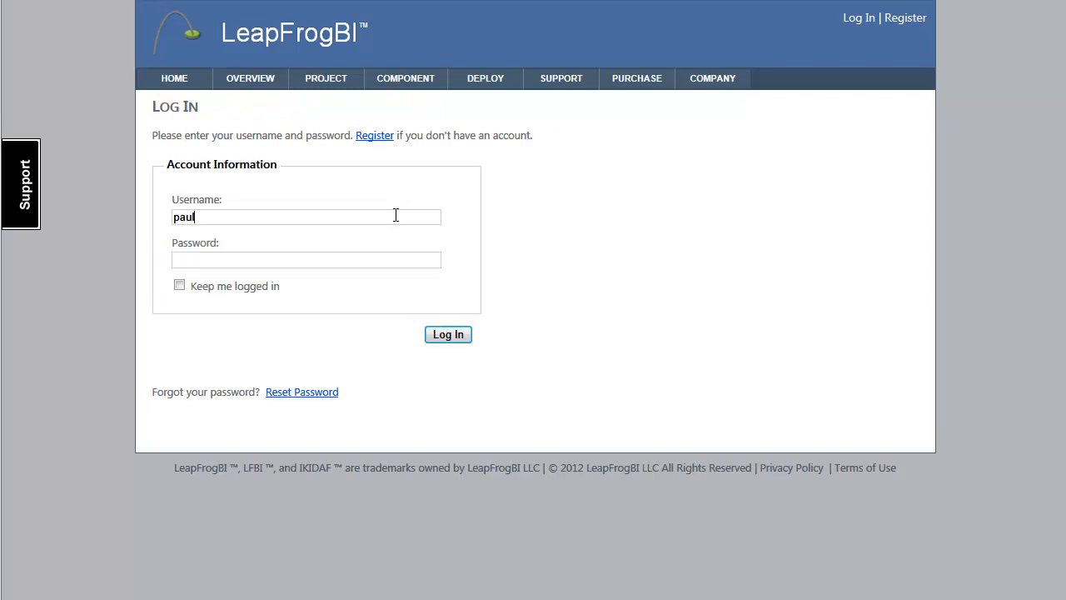
# Log in with the corrected username and the account password, then dismiss the remember-password bar.
pyautogui.doubleClick(396, 215)
pyautogui.write('paulbfelix')
pyautogui.press('Tab')
pyautogui.write('******')
pyautogui.press('Return')
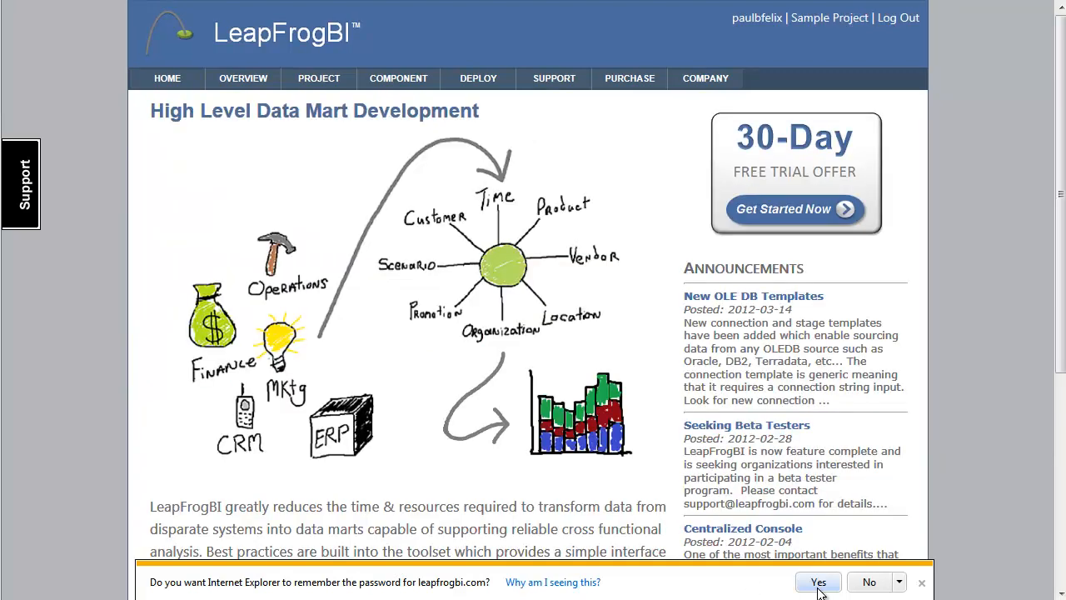
pyautogui.click(921, 582)
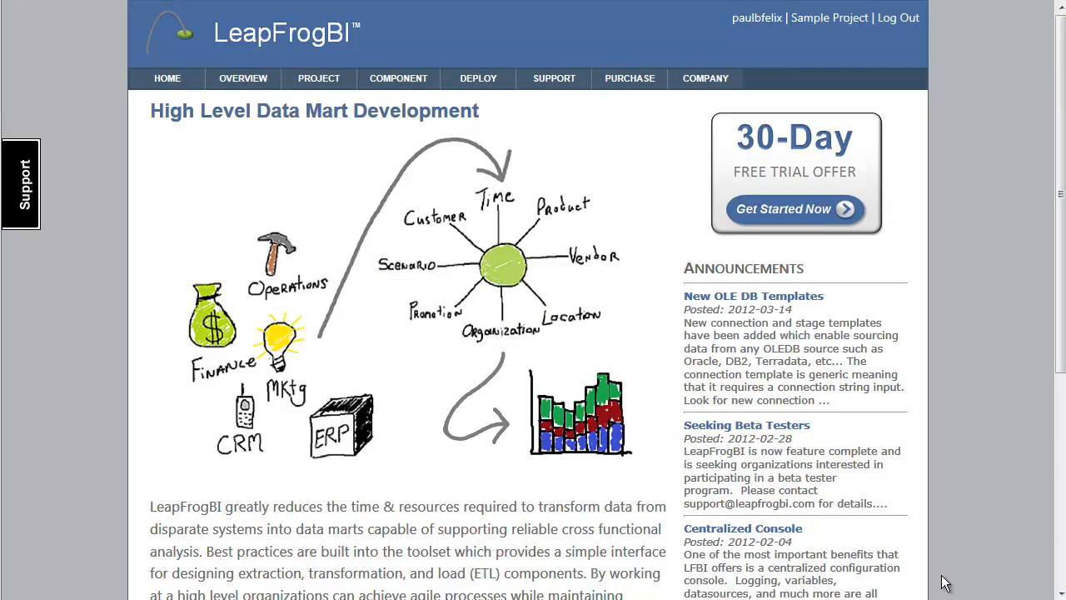
# Rename the project to 'Sample Project' with description 'LeapFrogBI Sample Project' and save it.
pyautogui.click(308, 83)
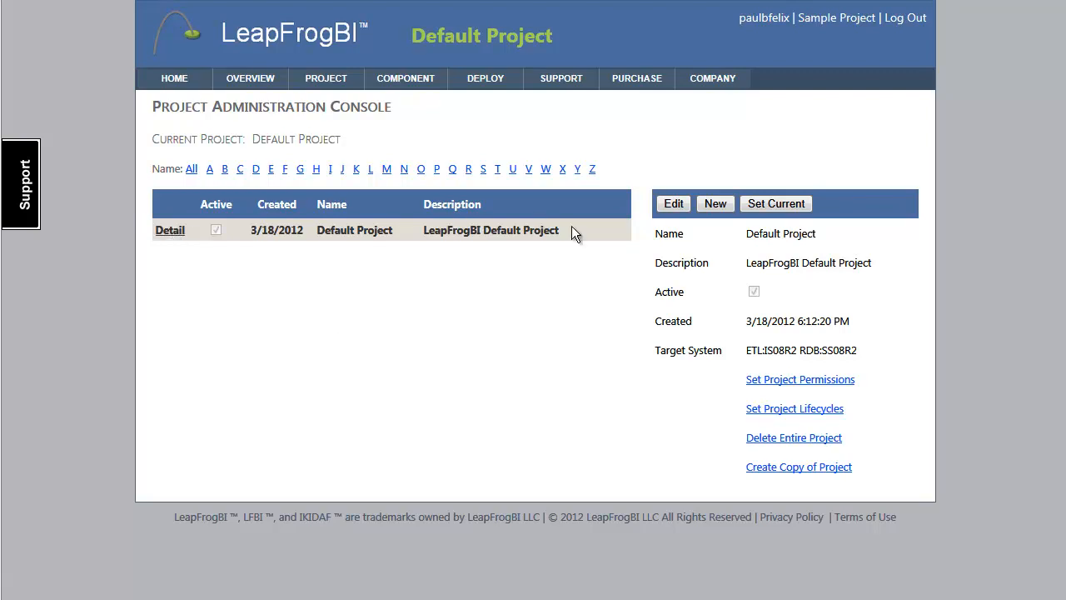
pyautogui.click(679, 209)
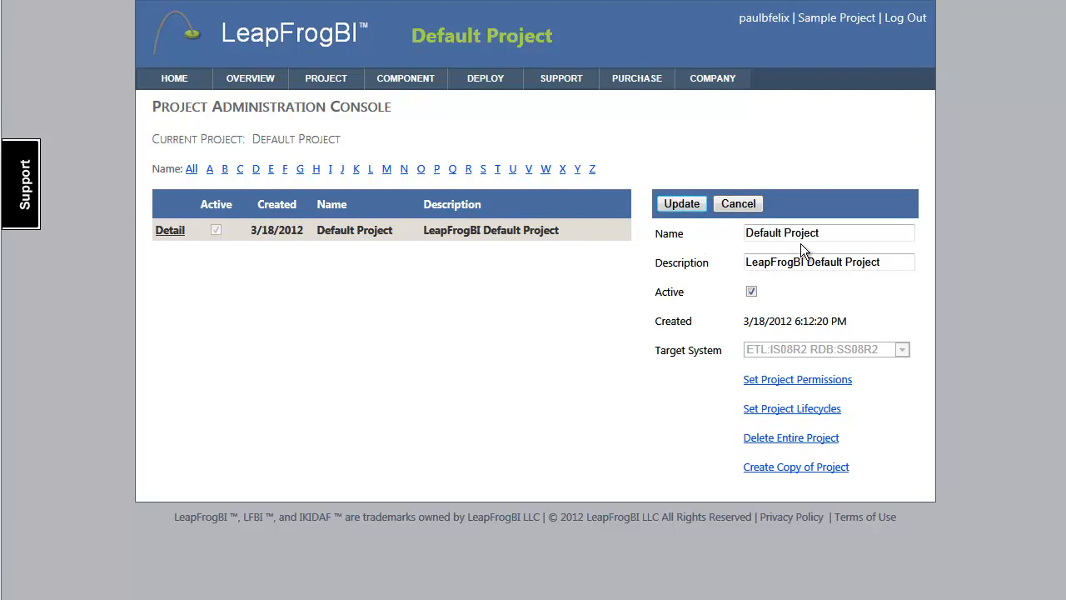
pyautogui.moveTo(814, 232); pyautogui.dragTo(615, 236)
pyautogui.write('Sample Project')
pyautogui.press('Tab')
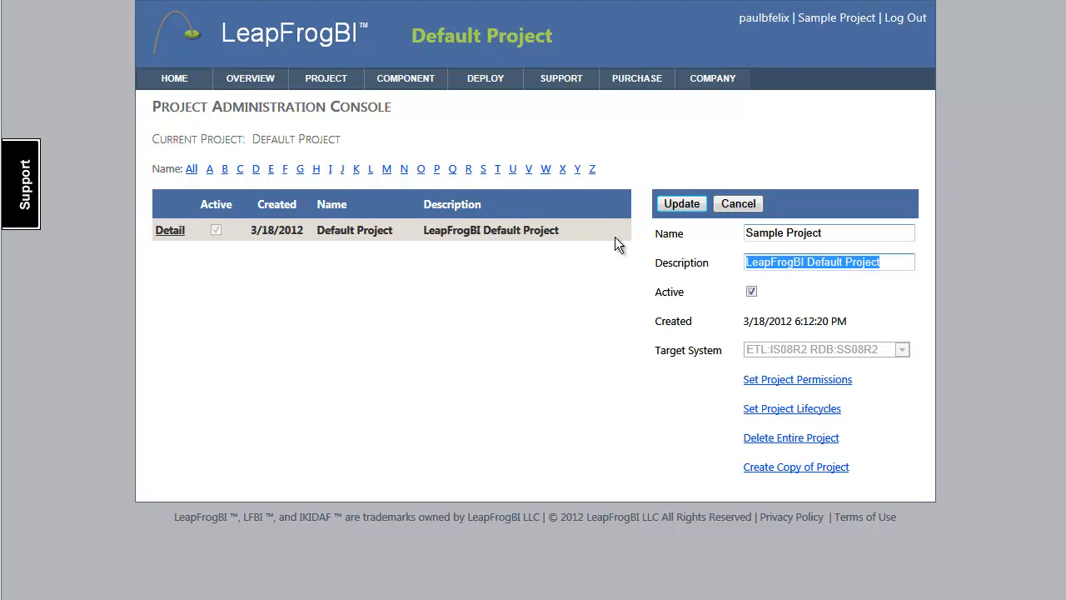
pyautogui.doubleClick(824, 260)
pyautogui.write('Sample')
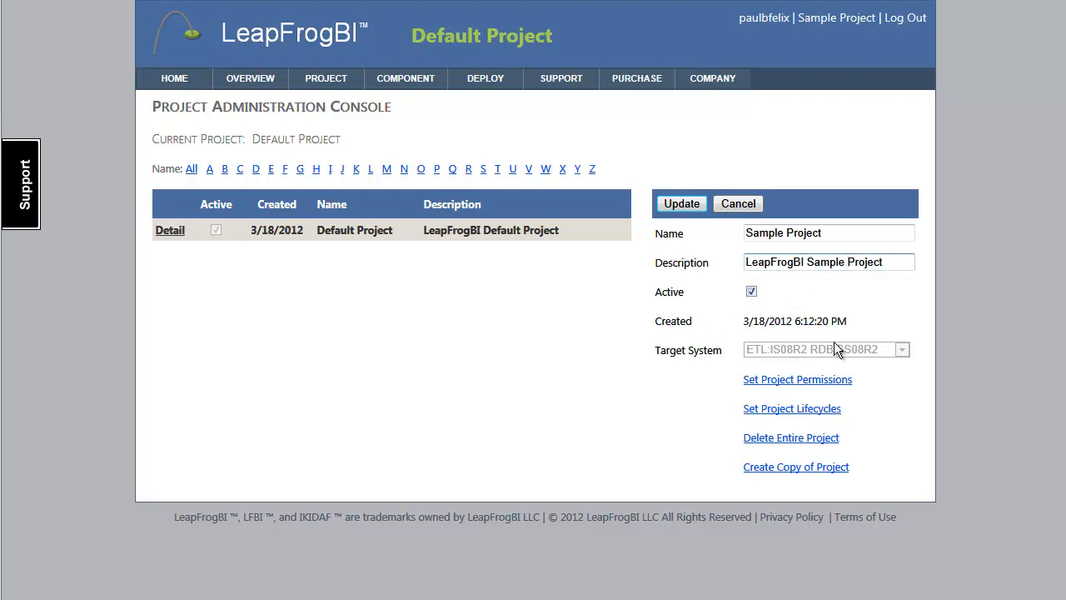
pyautogui.moveTo(888, 351)
pyautogui.click(683, 204)
pyautogui.click(787, 412)
# Change lifecycle stage 1 to name Development, abbreviation DEV, description 'Development Lifecycle'.
pyautogui.click(787, 414)
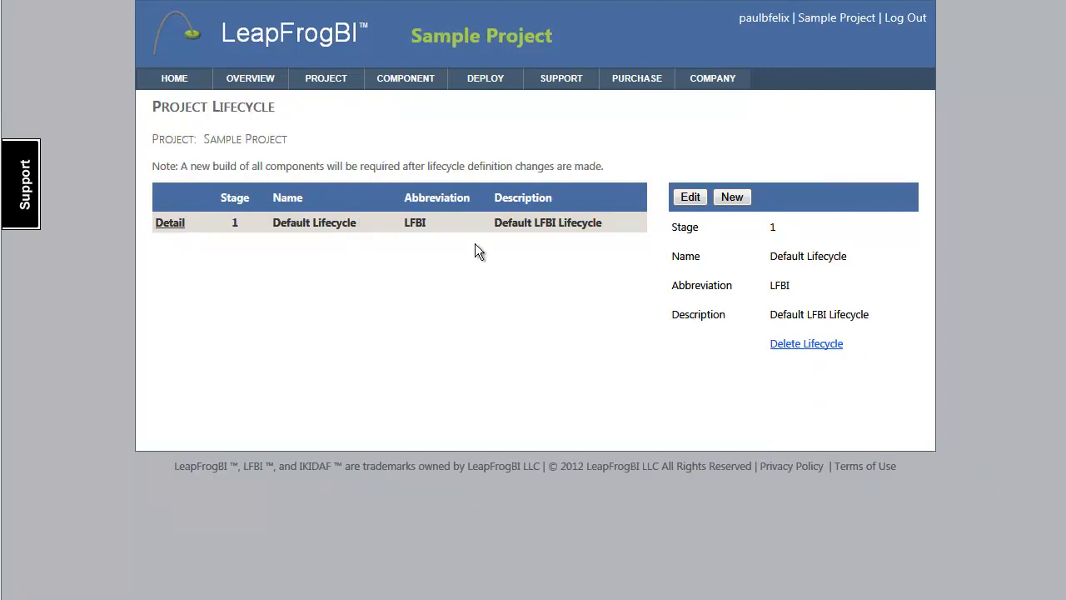
pyautogui.click(691, 199)
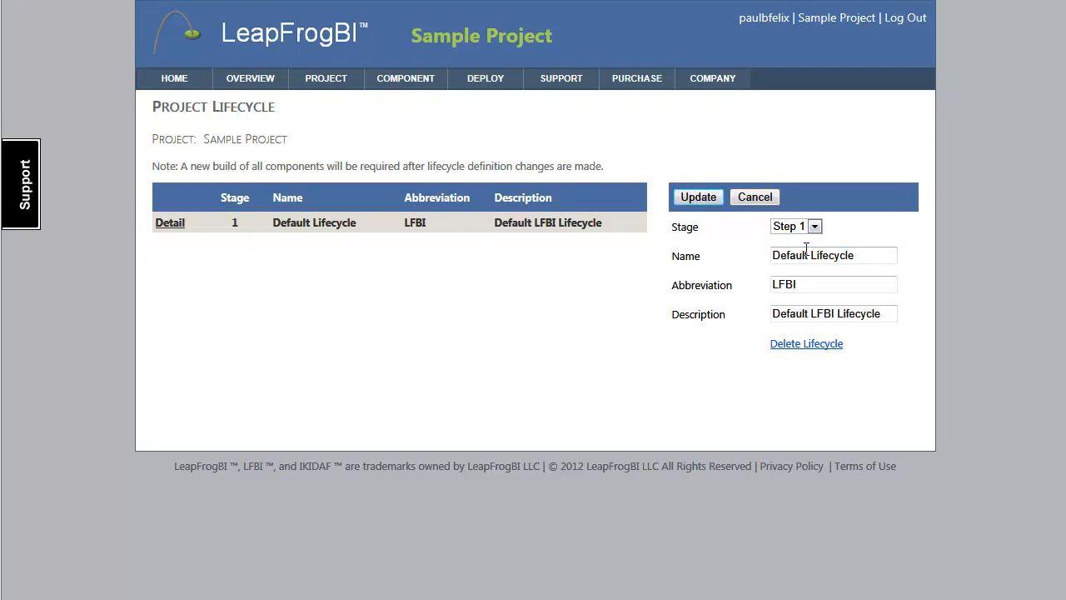
pyautogui.moveTo(872, 254); pyautogui.dragTo(648, 267)
pyautogui.write('Development')
pyautogui.press('Tab')
pyautogui.write('DEV')
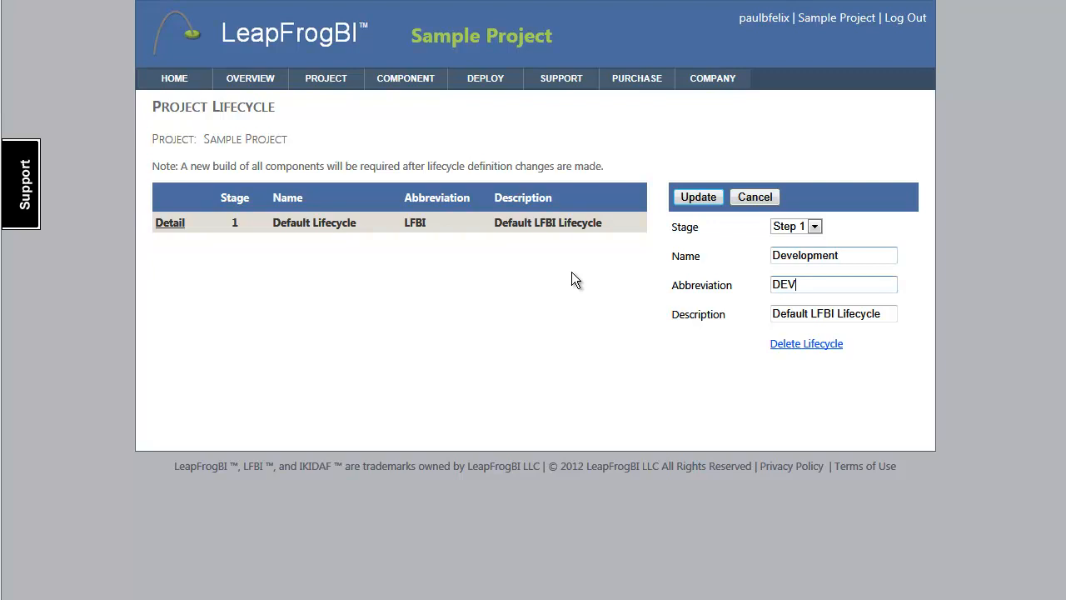
pyautogui.press('Tab')
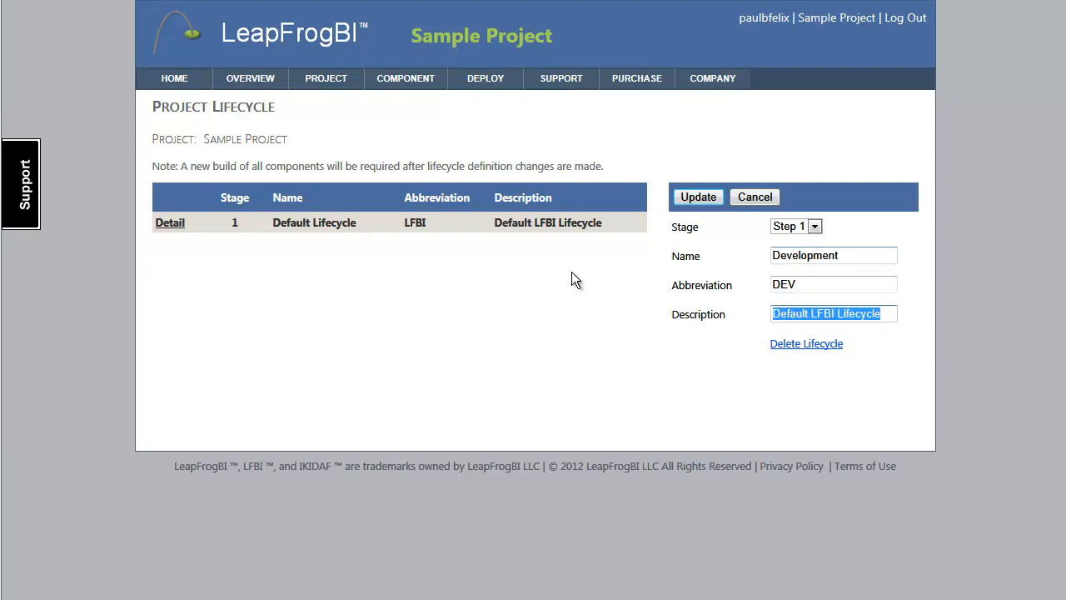
pyautogui.write('Development ')
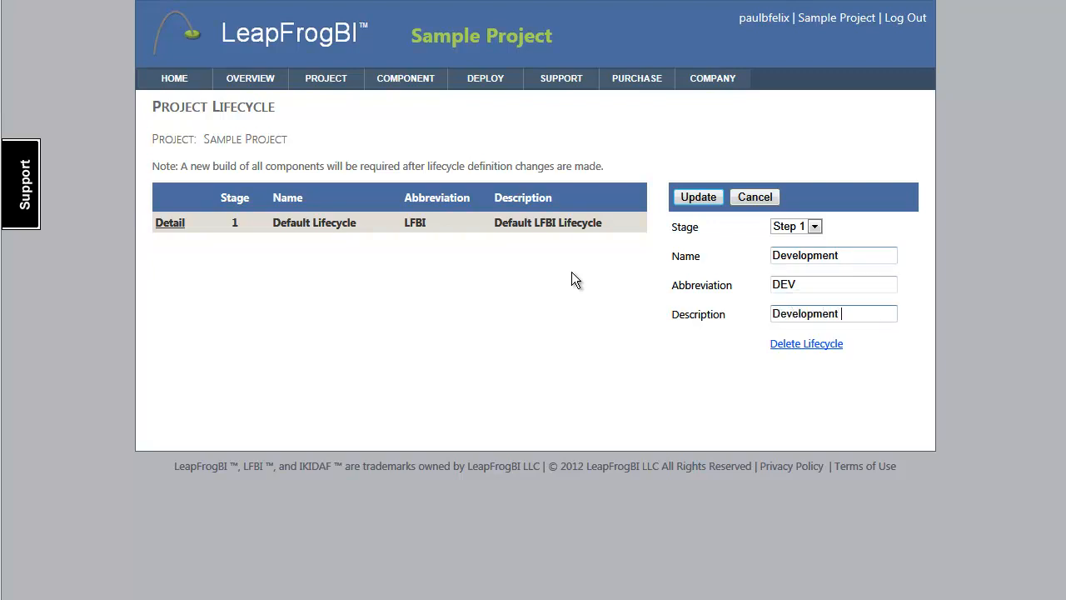
pyautogui.write('Lifecycle')
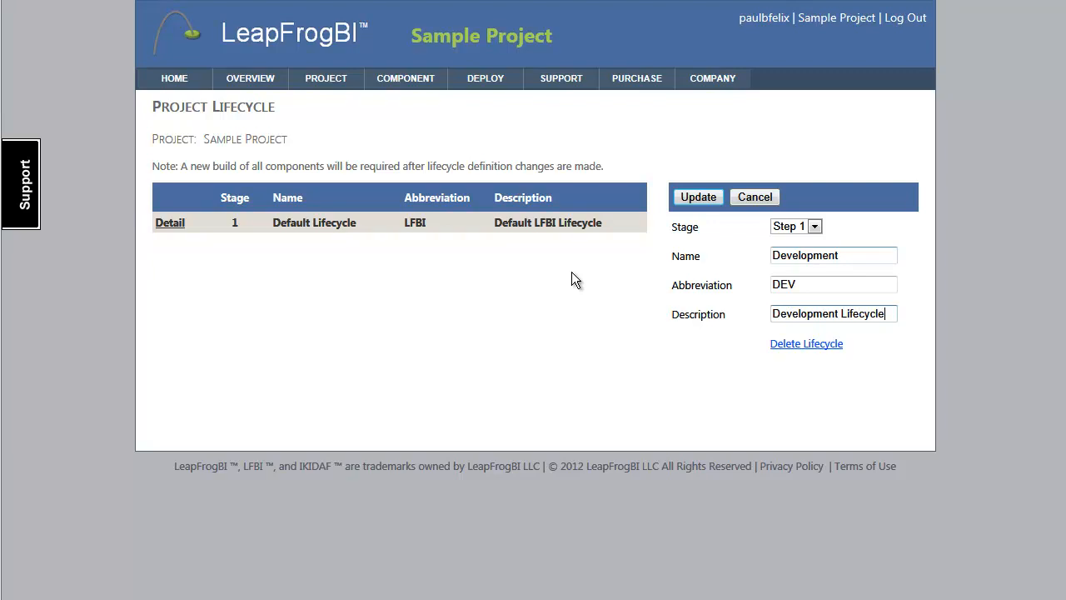
pyautogui.click(698, 196)
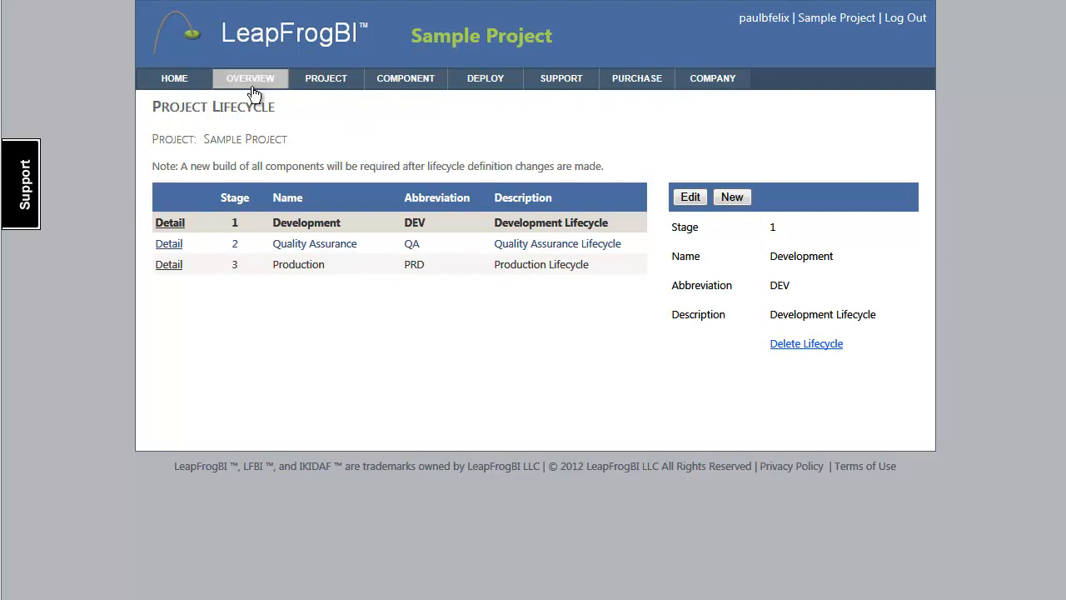
# Start a new Stage component from the s1000 SQL Native Client template.
pyautogui.click(318, 84)
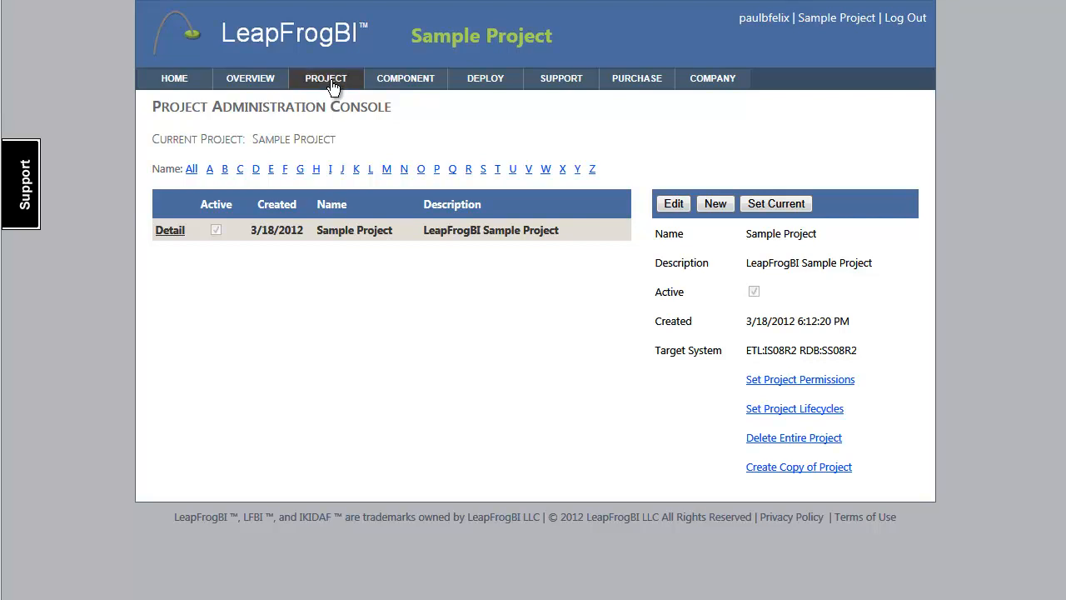
pyautogui.click(408, 78)
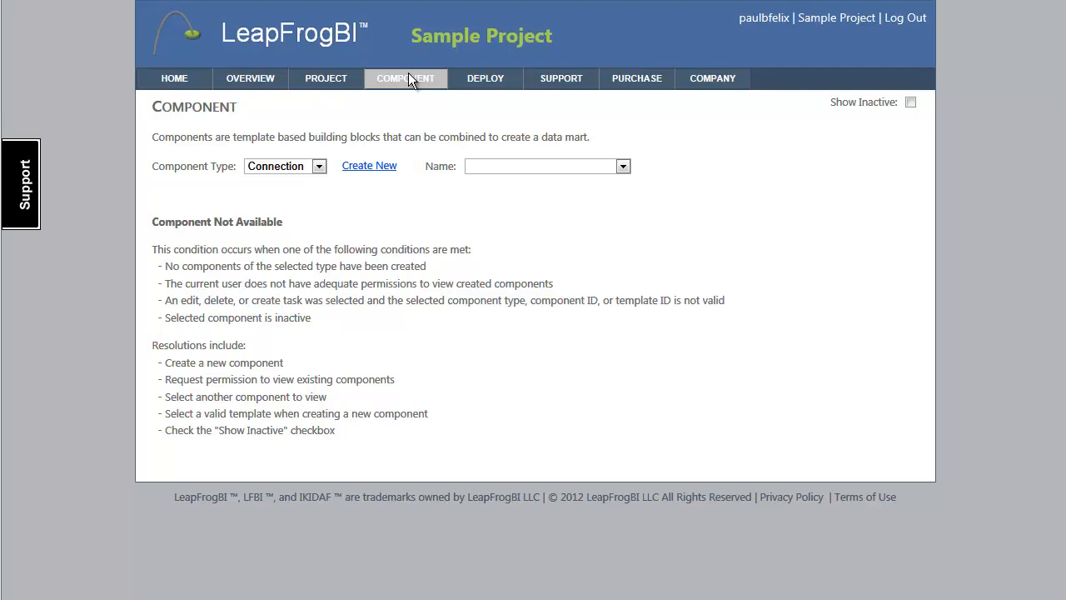
pyautogui.click(317, 167)
pyautogui.click(288, 192)
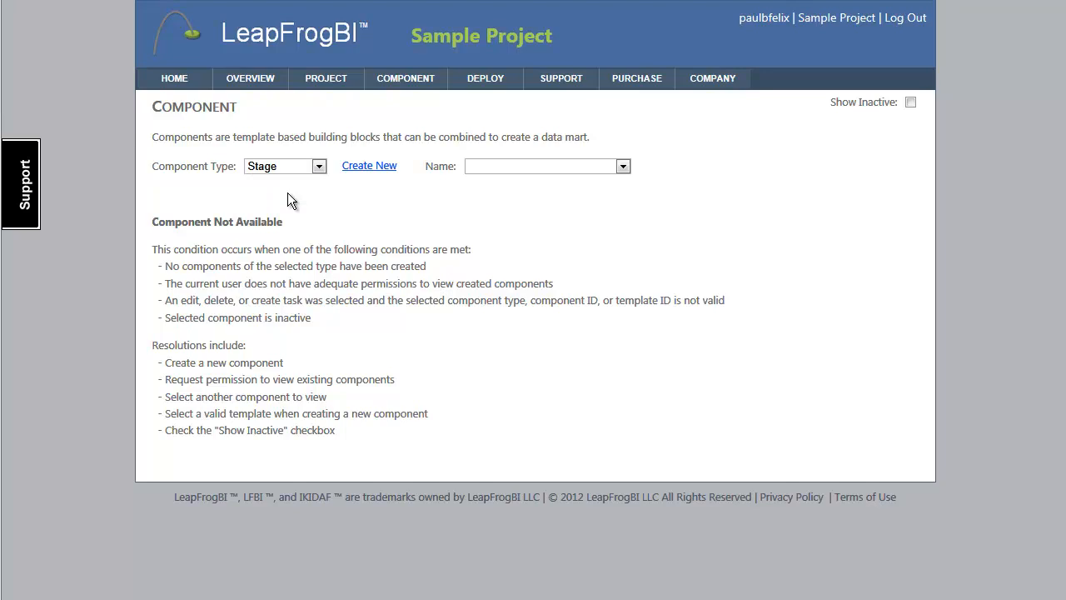
pyautogui.click(363, 169)
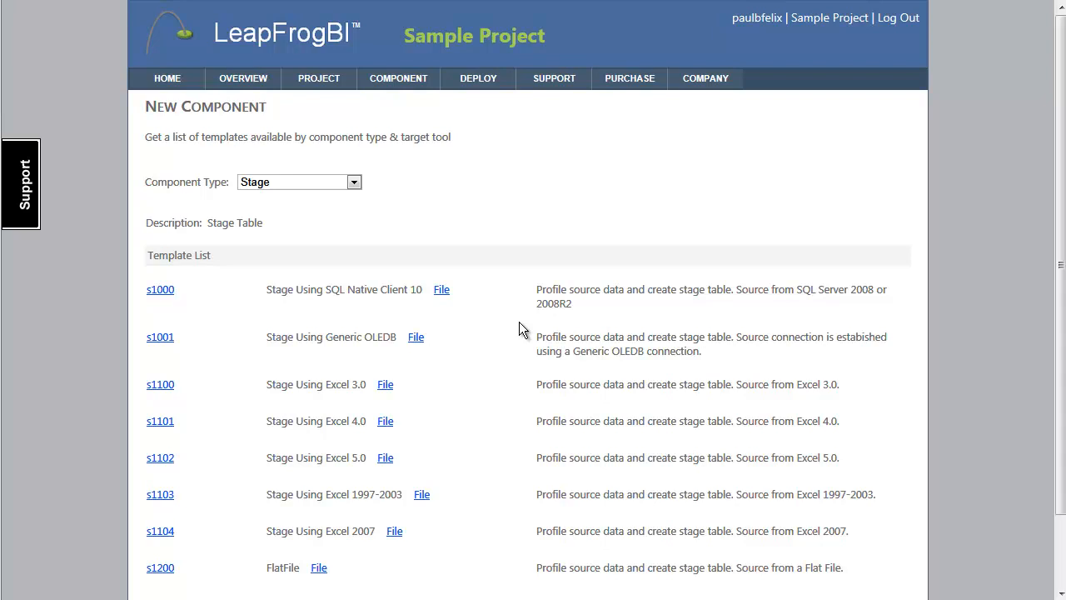
pyautogui.click(157, 293)
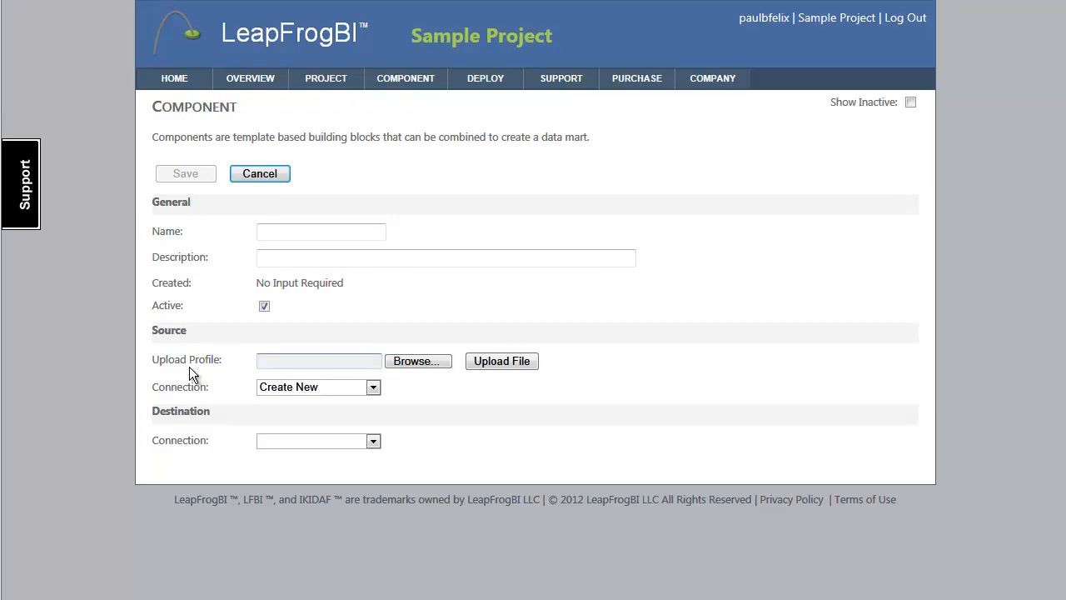
pyautogui.click(374, 365)
# Abandon the new component form and display the Stage template list, s1000 through s1200.
pyautogui.click(266, 175)
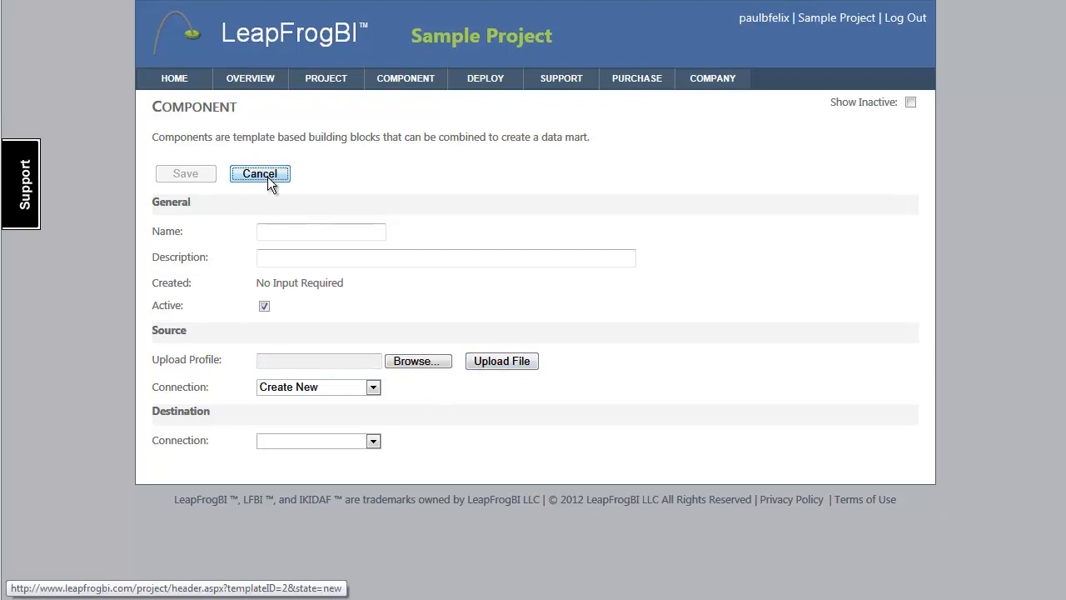
pyautogui.click(277, 169)
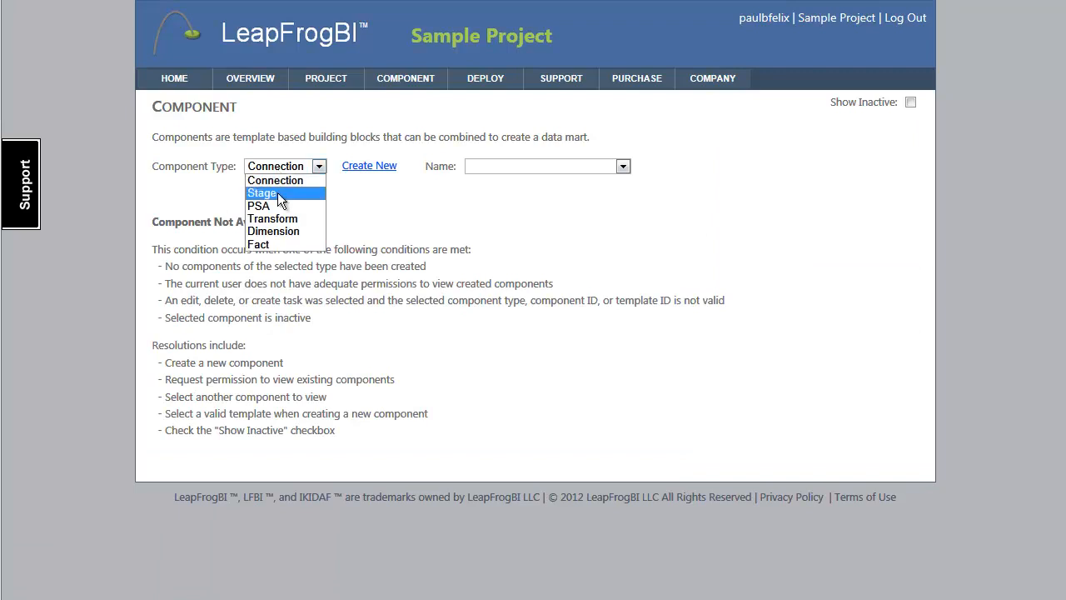
pyautogui.click(277, 194)
pyautogui.click(370, 167)
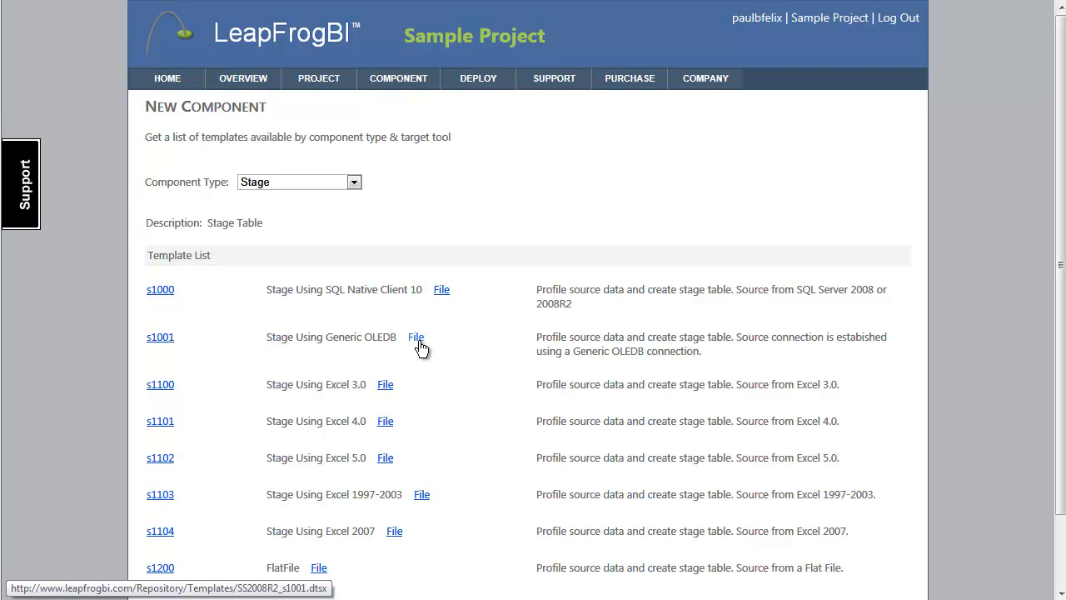
# Save the s1000 template file to the Desktop as SS2008R2_s1000.dtsx and dismiss the download notice.
pyautogui.rightClick(442, 292)
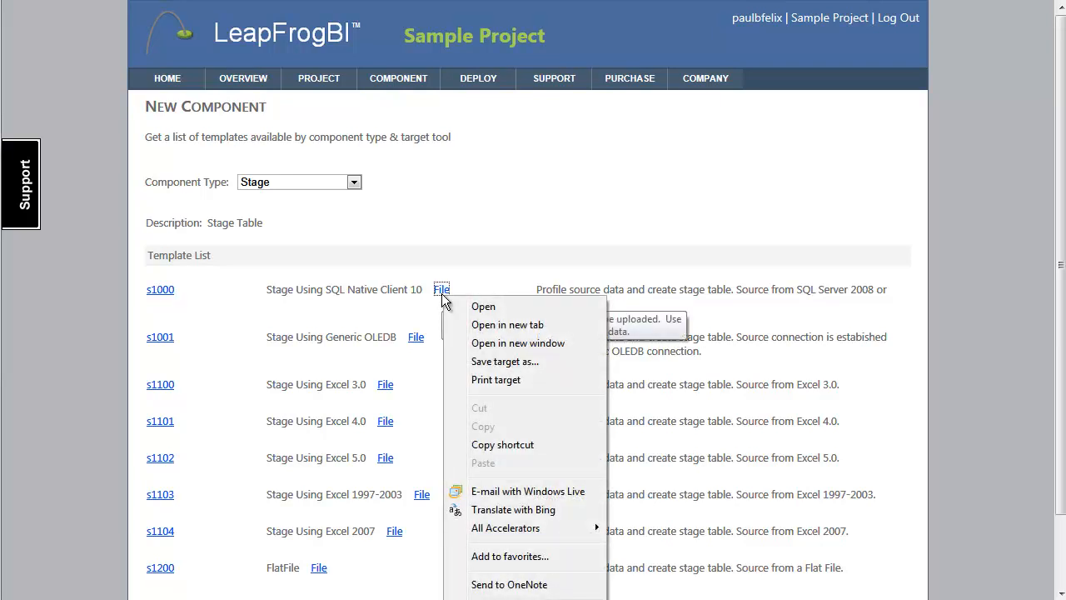
pyautogui.click(497, 363)
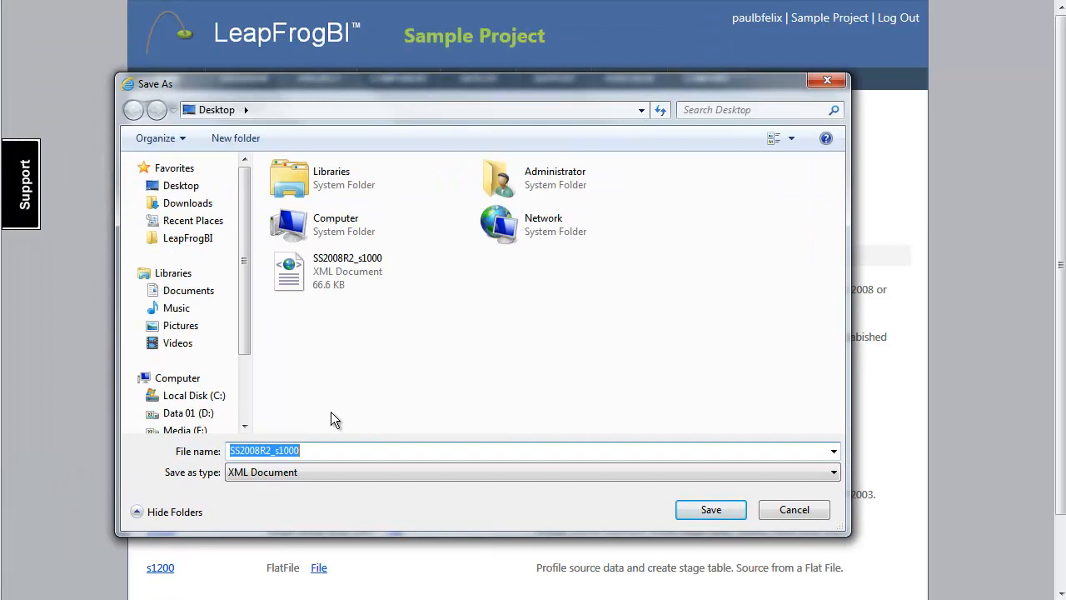
pyautogui.click(335, 450)
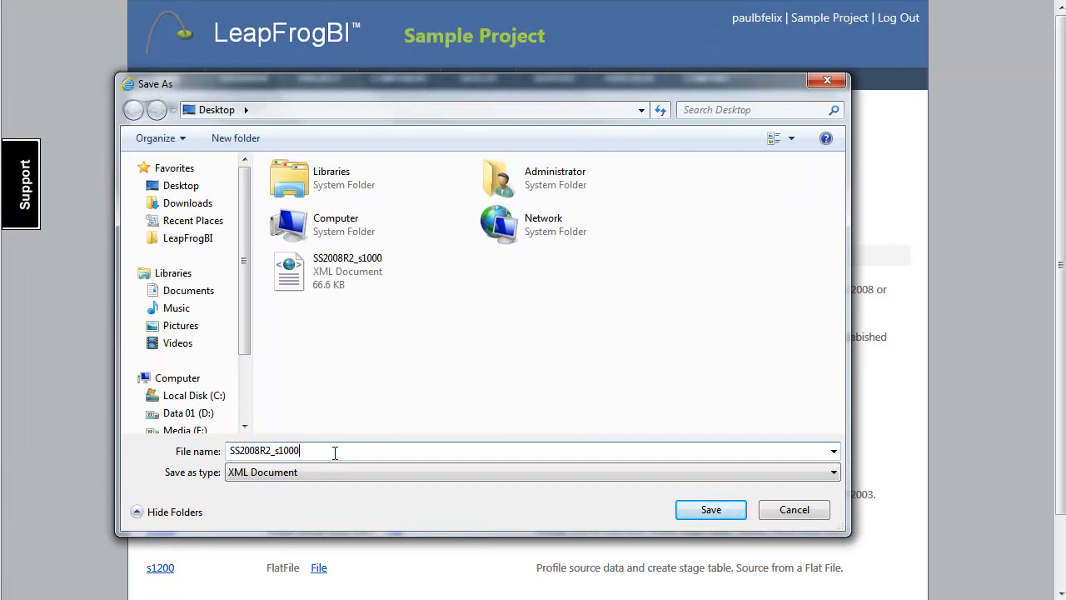
pyautogui.write('.dtsx')
pyautogui.click(708, 508)
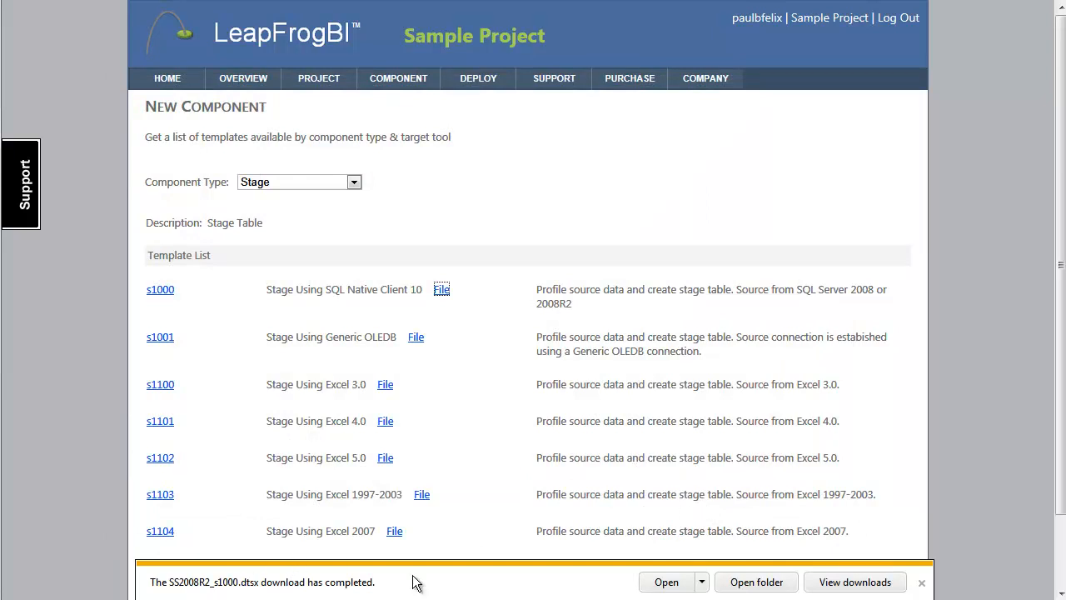
pyautogui.click(922, 583)
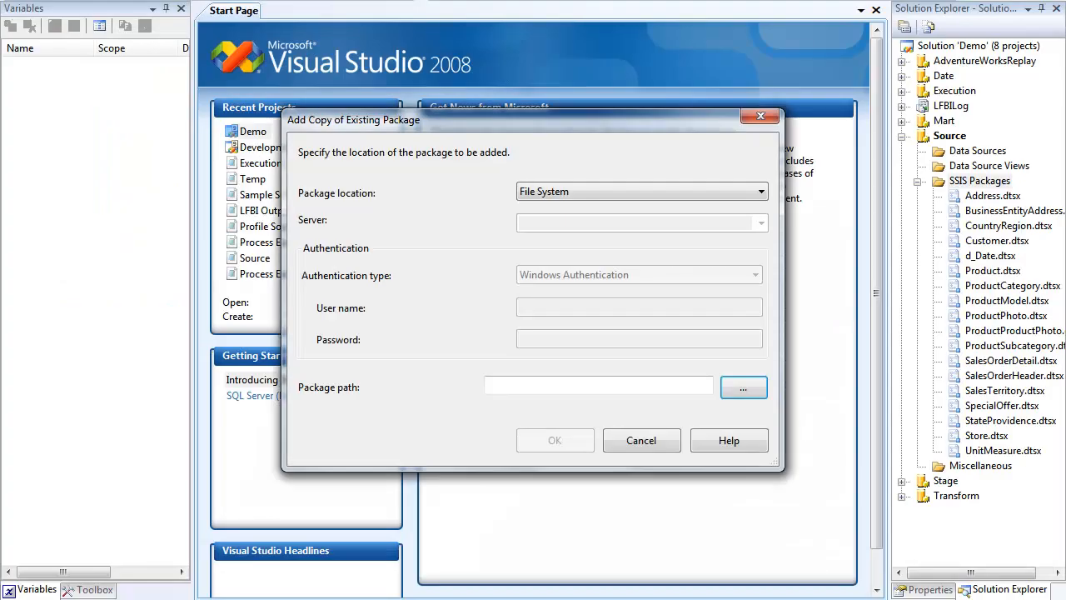
# Cancel the Add Copy of Existing Package dialog and re-expand the Source project in Solution Explorer.
pyautogui.click(663, 441)
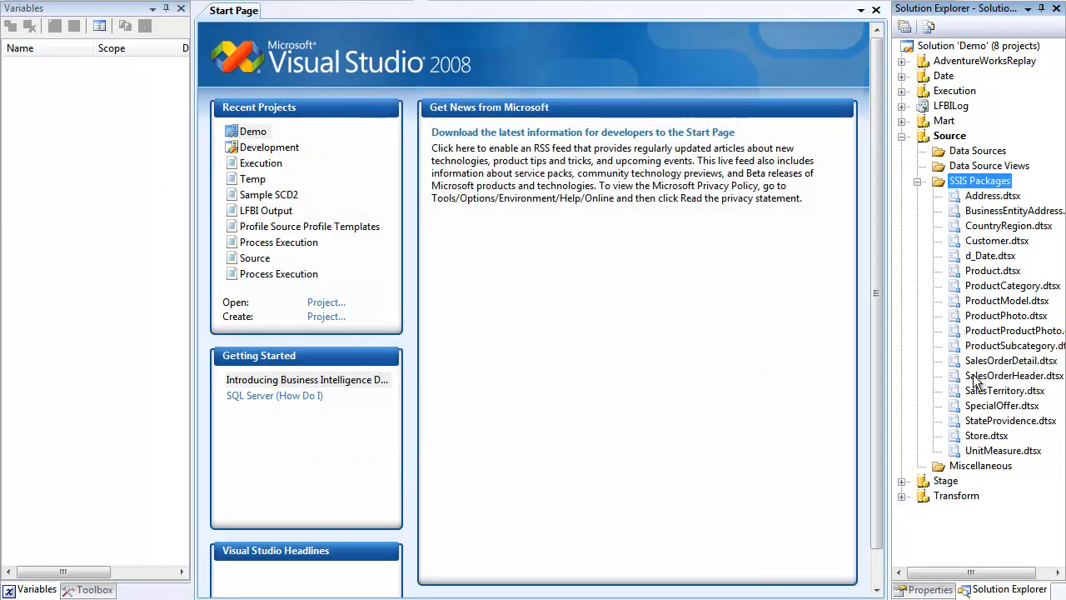
pyautogui.click(917, 181)
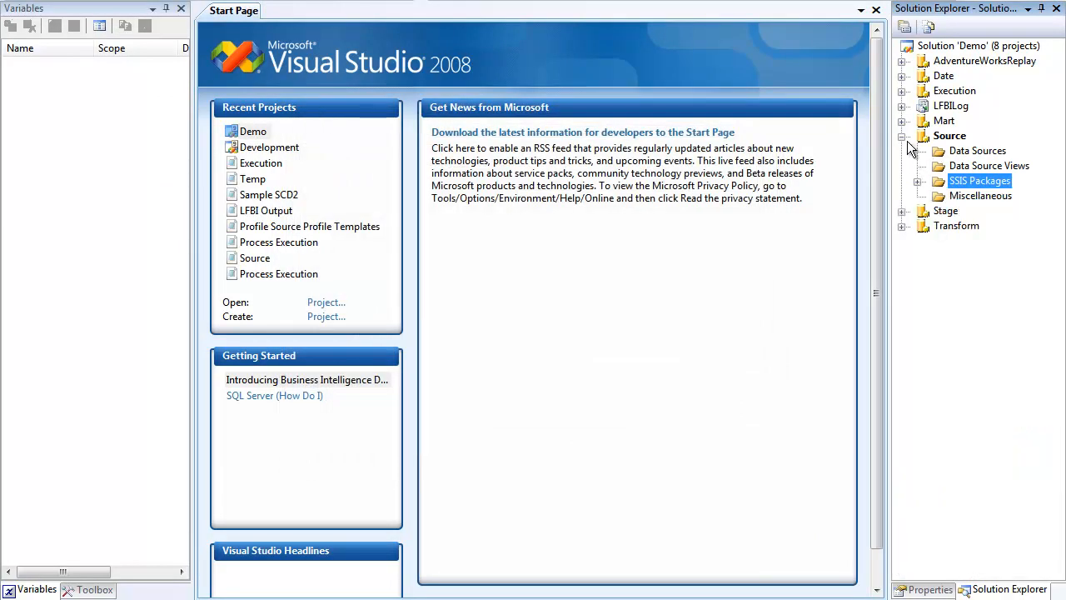
pyautogui.click(902, 137)
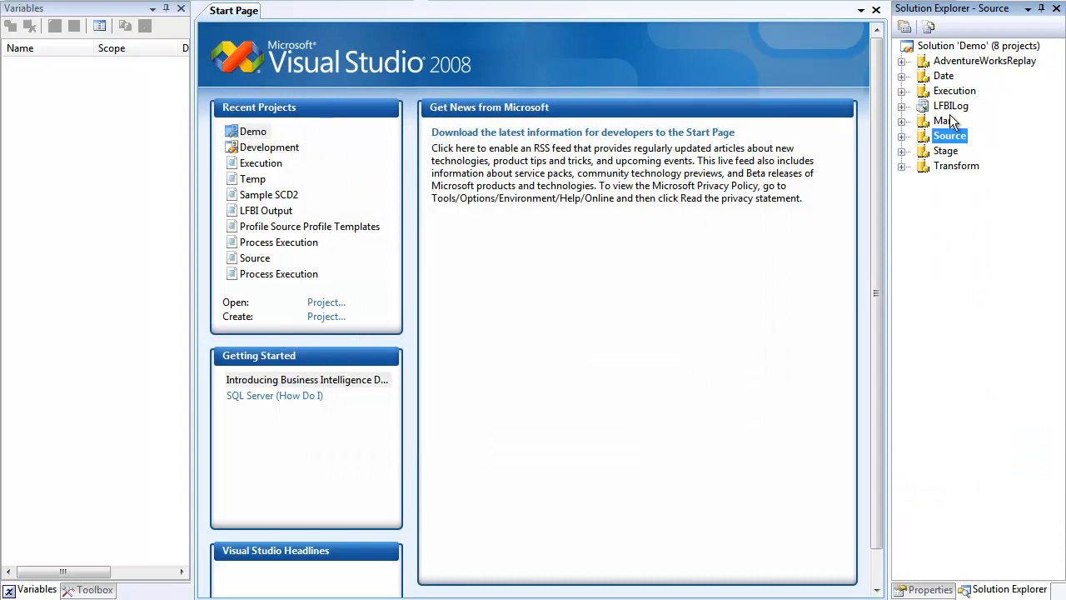
pyautogui.click(903, 136)
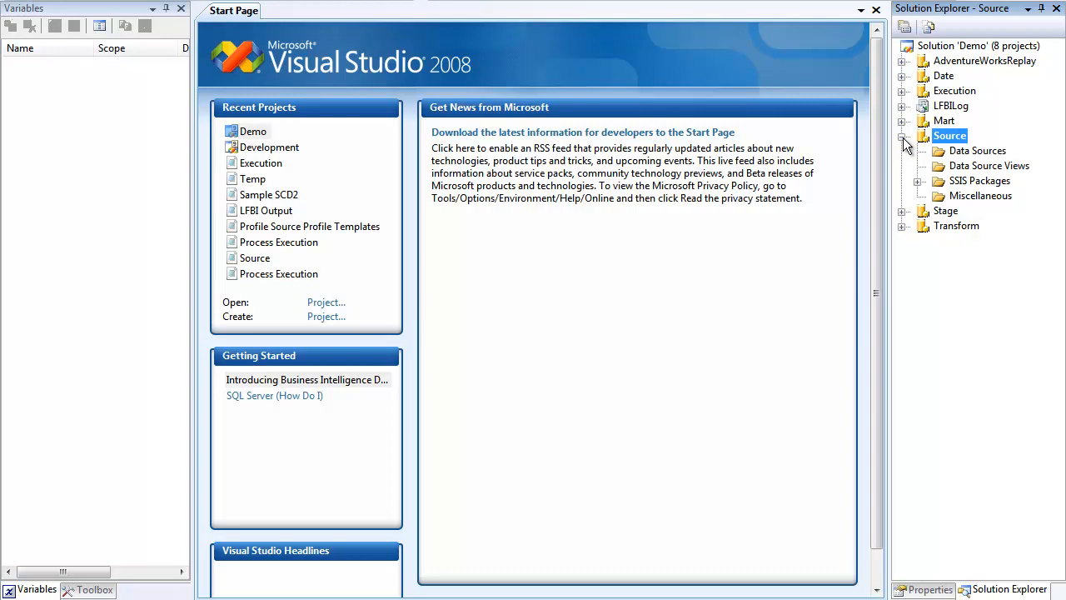
# Add Desktop\SS2008R2_s1000.dtsx from the file system to SSIS Packages and open it.
pyautogui.rightClick(936, 181)
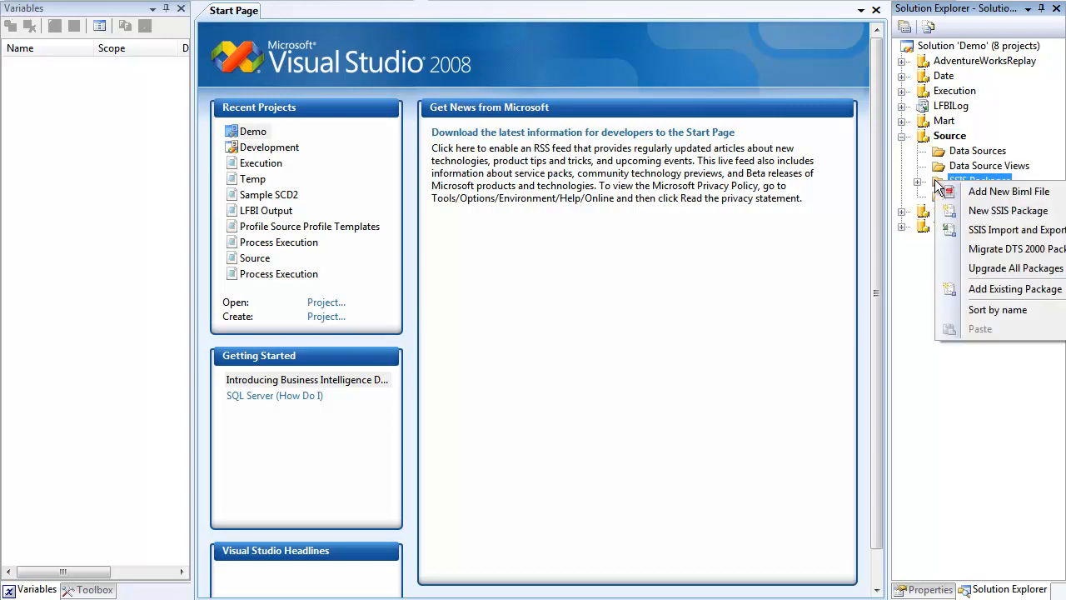
pyautogui.click(985, 297)
pyautogui.click(587, 193)
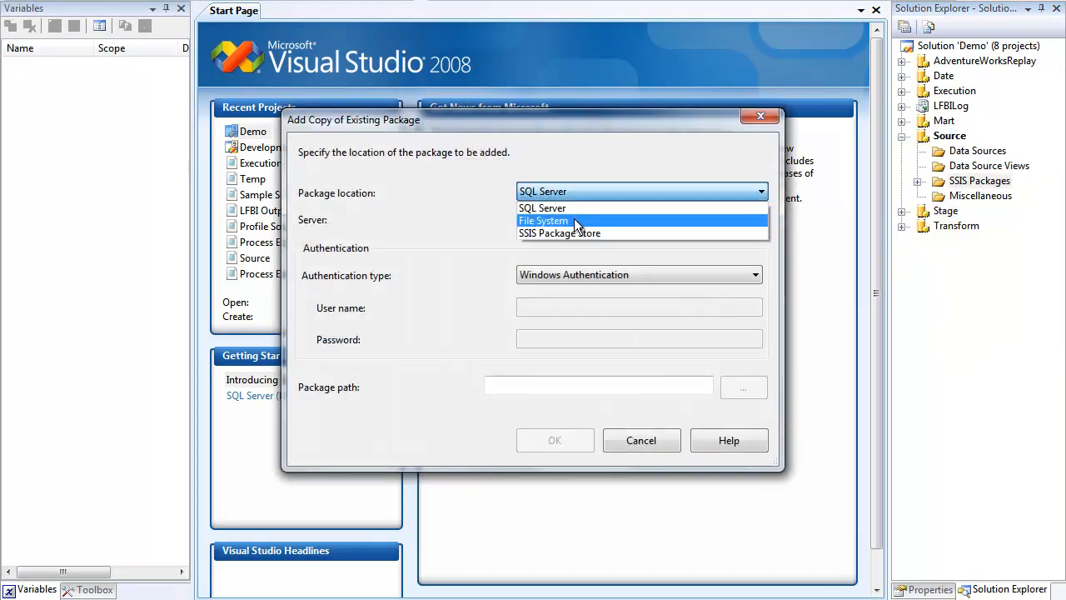
pyautogui.click(575, 221)
pyautogui.click(745, 388)
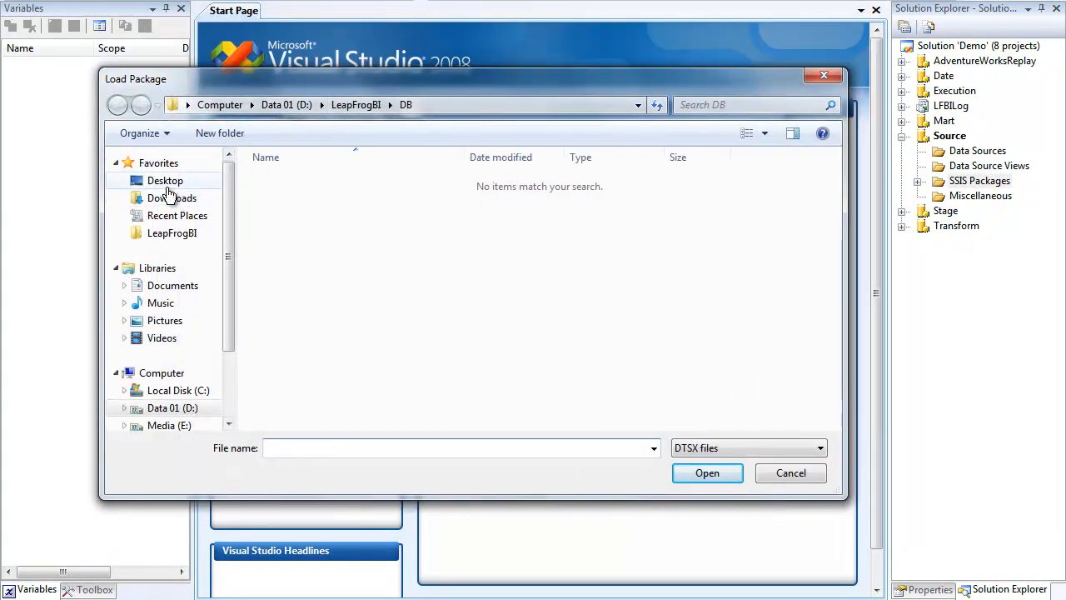
pyautogui.click(166, 188)
pyautogui.click(306, 272)
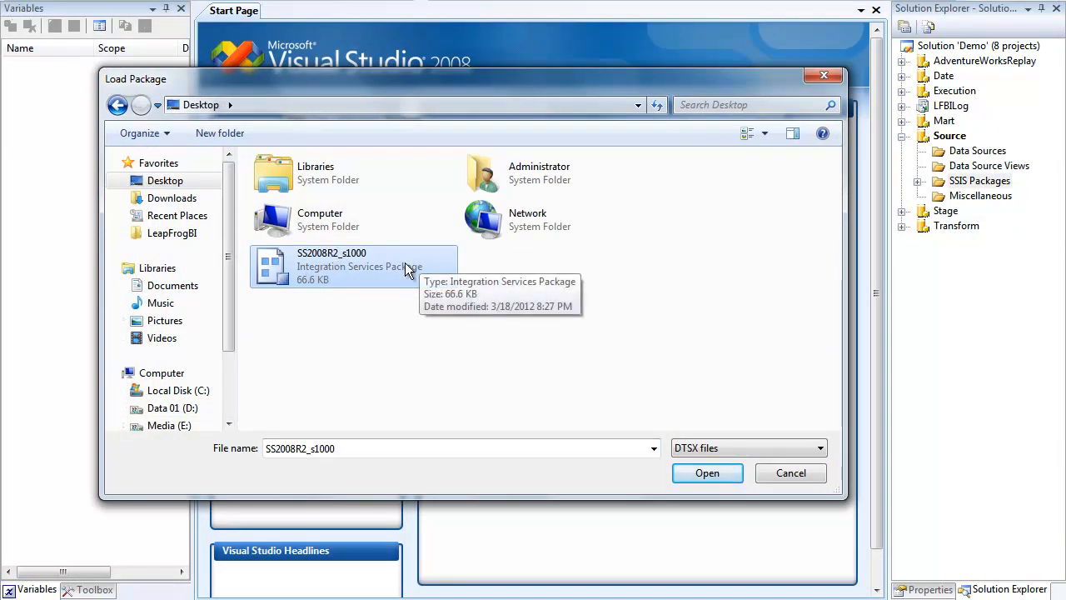
pyautogui.click(713, 473)
pyautogui.click(555, 440)
pyautogui.doubleClick(1010, 467)
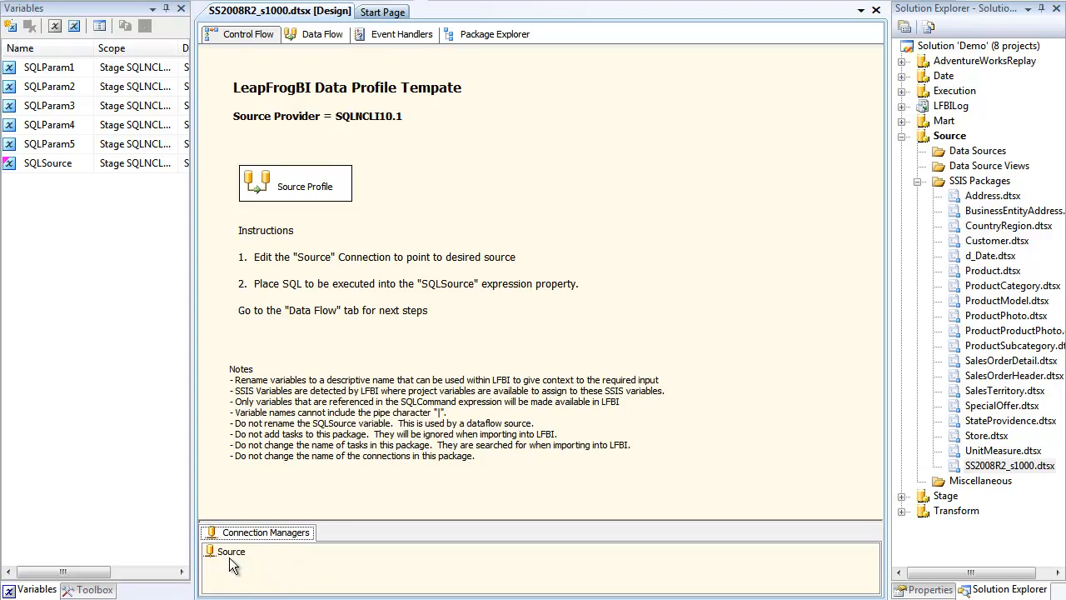
pyautogui.doubleClick(337, 188)
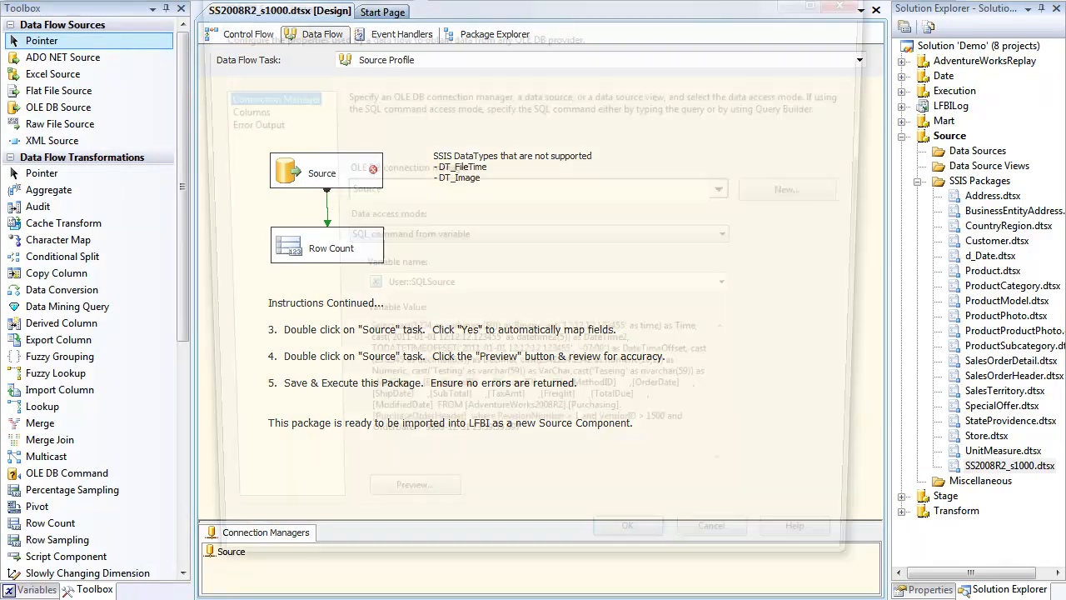
pyautogui.doubleClick(325, 172)
pyautogui.click(750, 564)
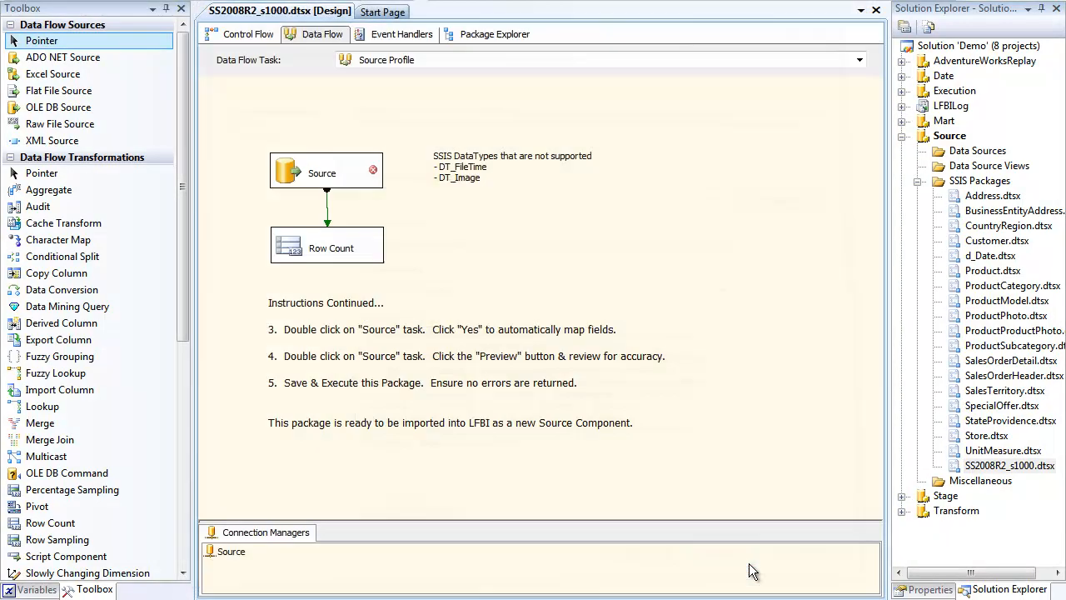
pyautogui.click(236, 33)
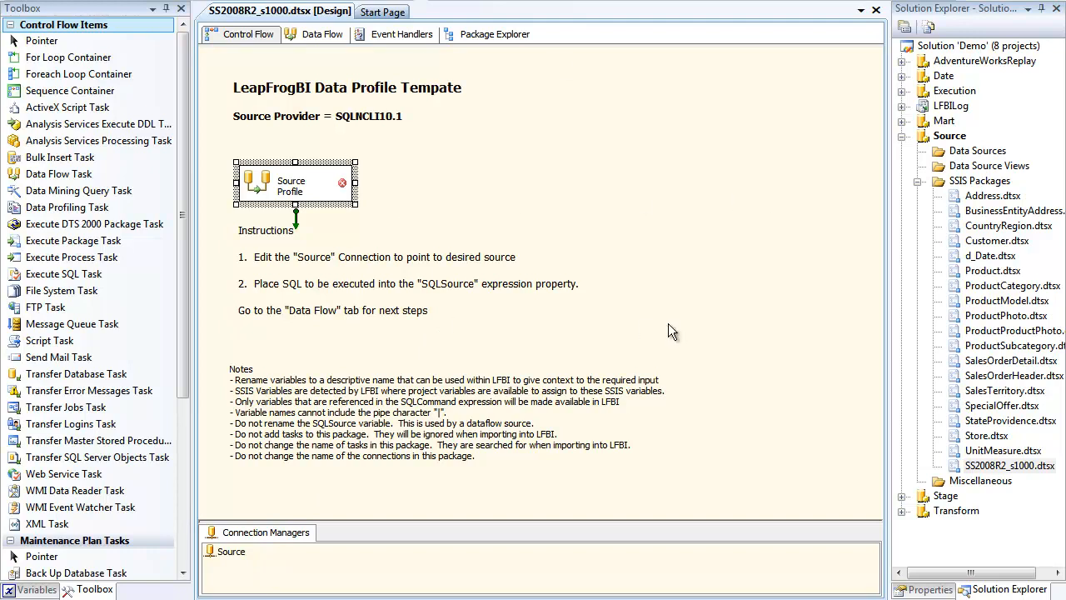
pyautogui.click(782, 409)
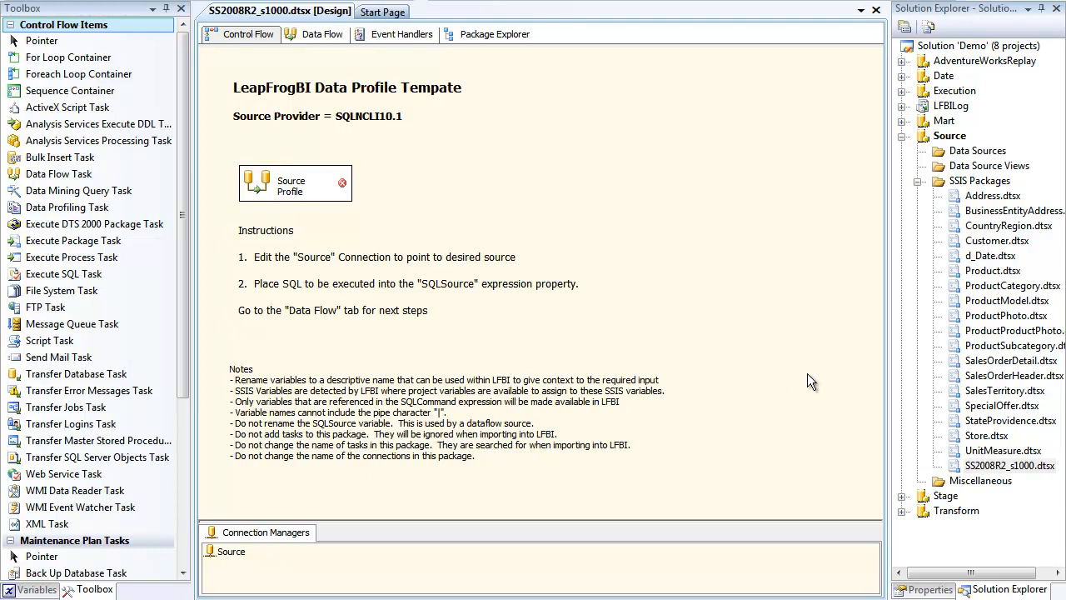
pyautogui.click(231, 551)
pyautogui.click(242, 554)
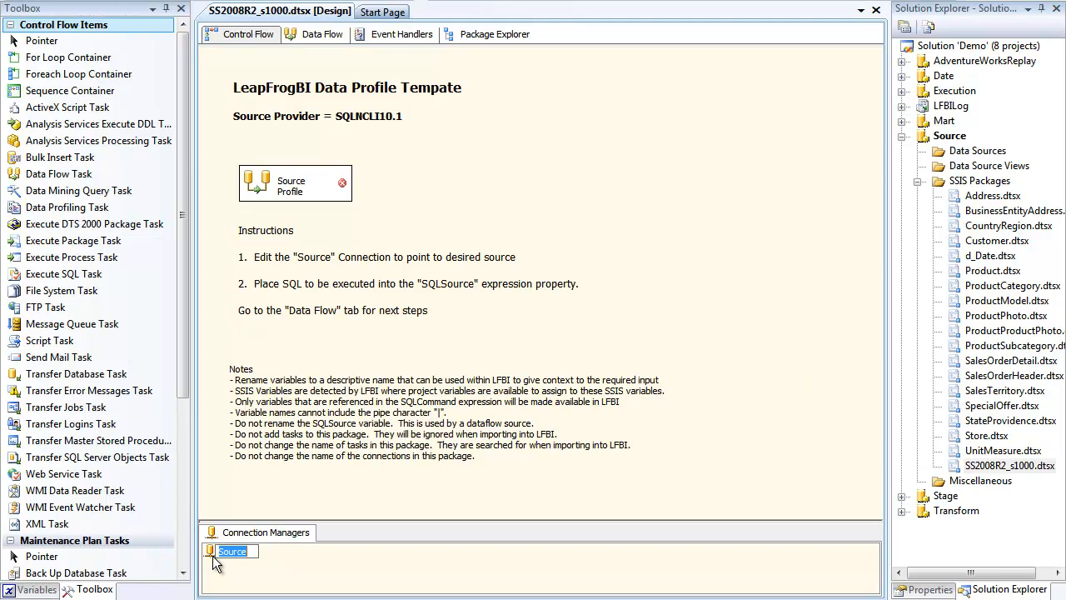
pyautogui.click(208, 556)
# Edit the Source connection manager to server AUSTX01\SS2008R2 and database AdventureWorksReplay, then save.
pyautogui.doubleClick(209, 555)
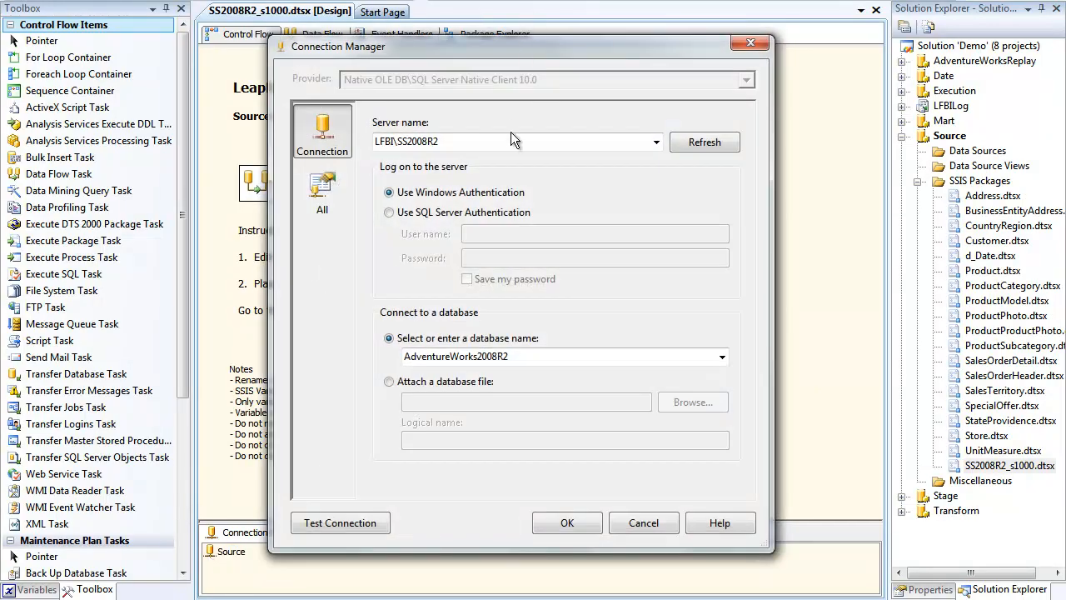
pyautogui.moveTo(525, 53); pyautogui.dragTo(582, 63)
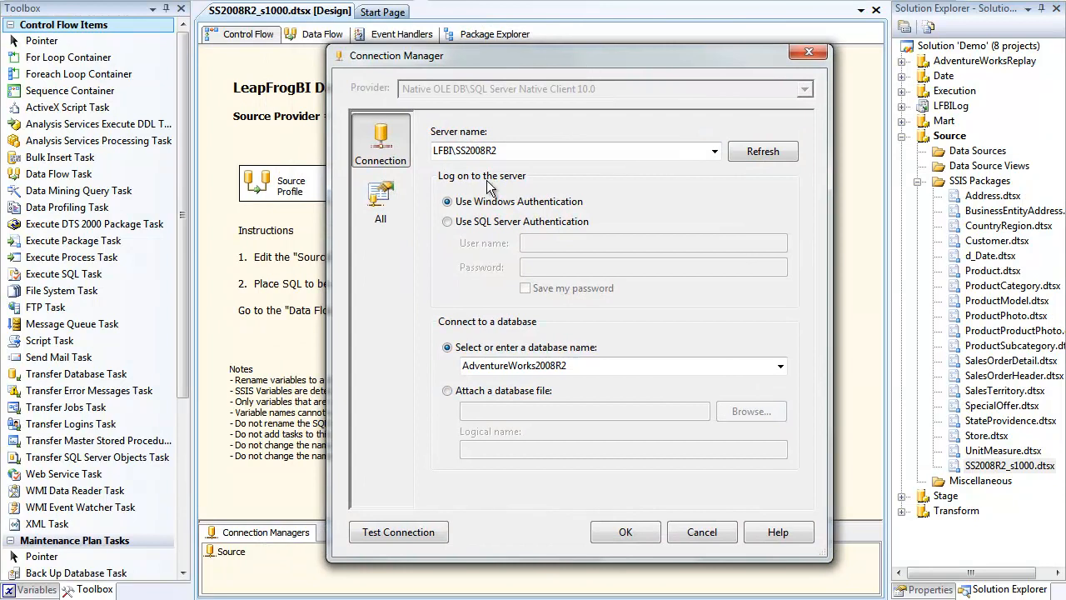
pyautogui.click(452, 151)
pyautogui.moveTo(453, 151); pyautogui.dragTo(398, 143)
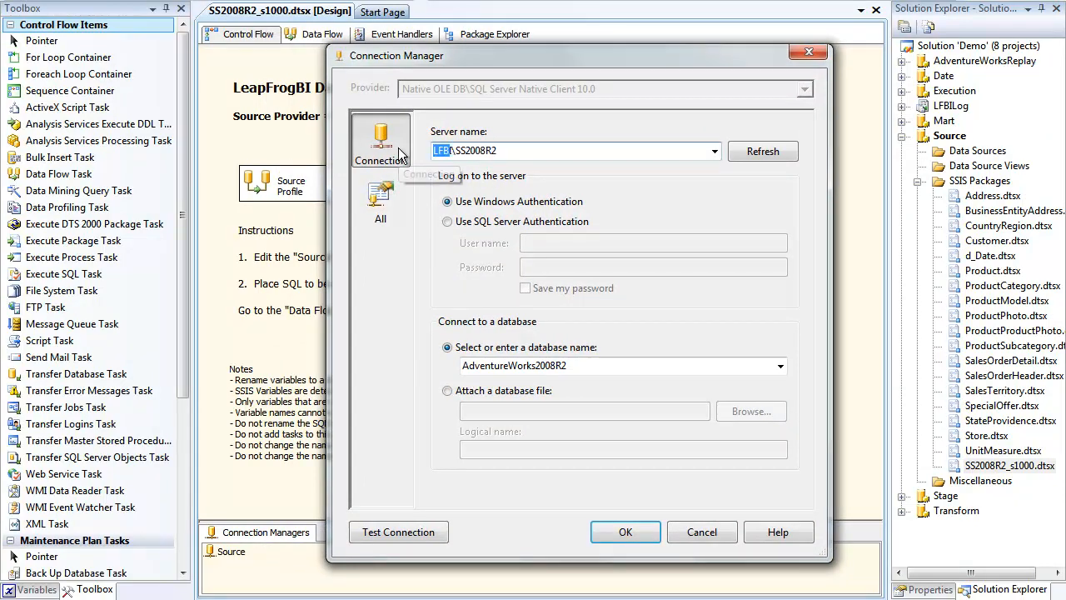
pyautogui.write('l')
pyautogui.write('AUS')
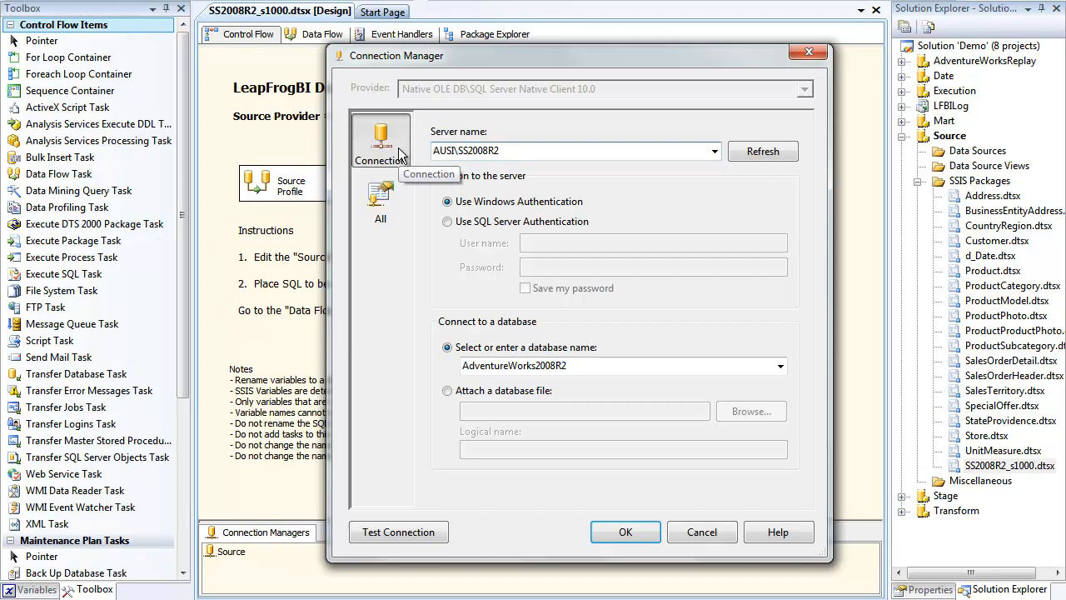
pyautogui.write('TX01')
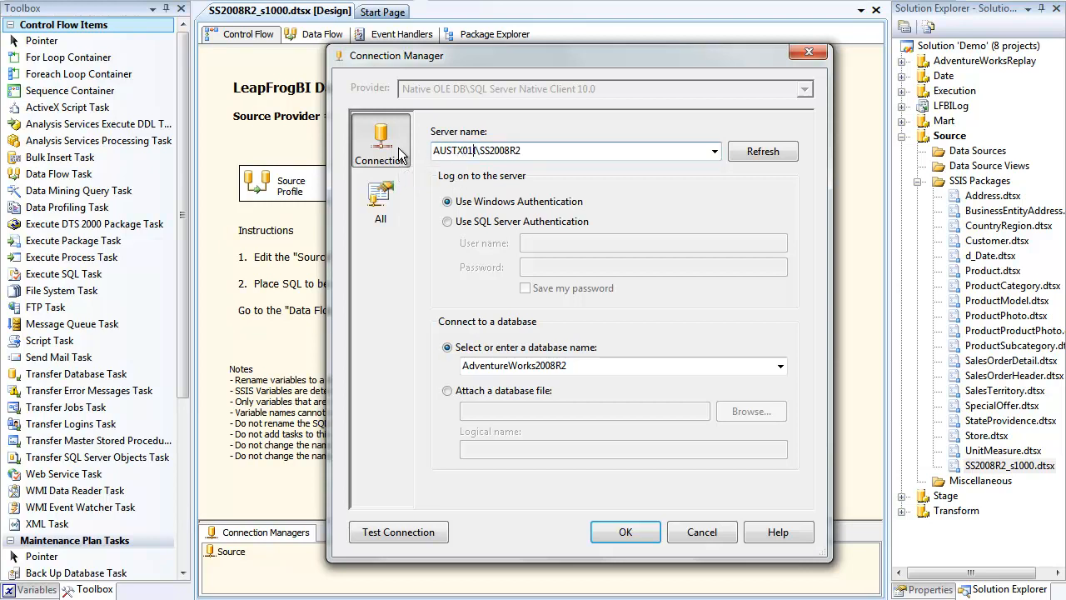
pyautogui.press('Delete')
pyautogui.click(782, 366)
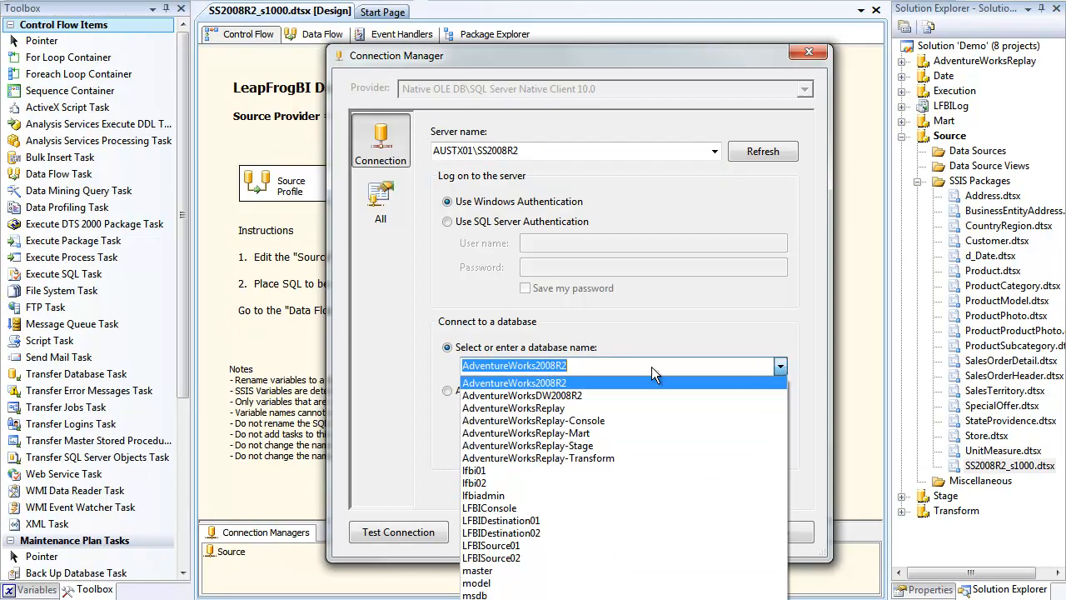
pyautogui.click(557, 408)
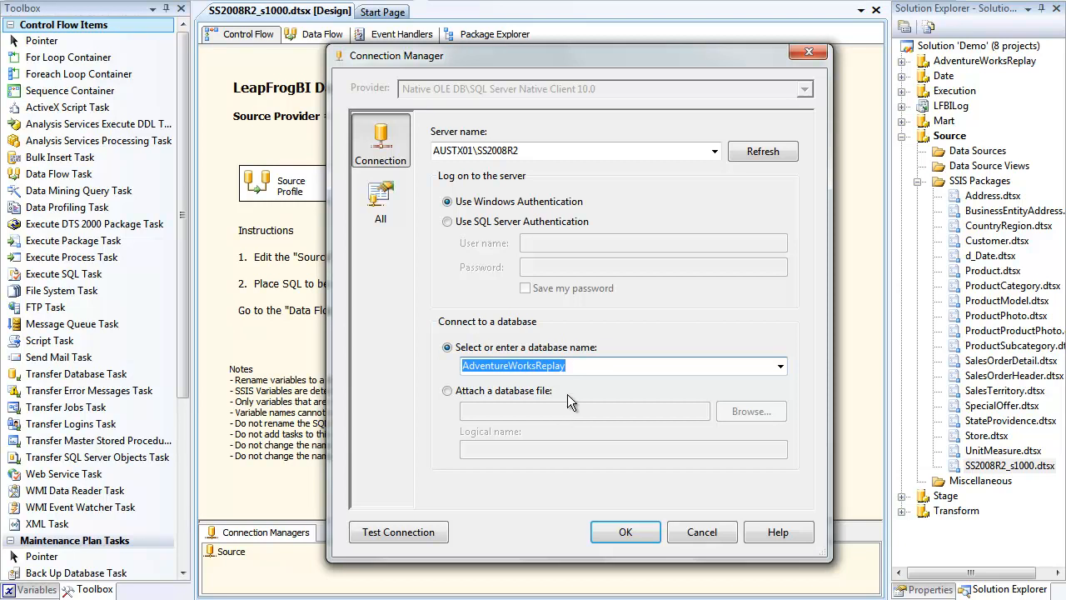
pyautogui.click(623, 529)
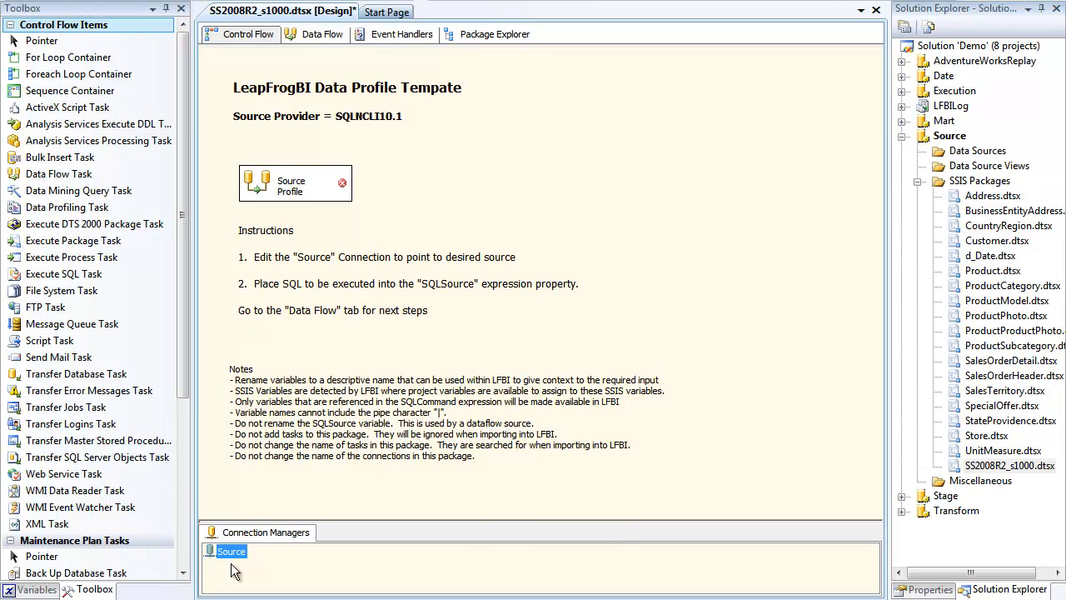
# Review the Source Profile data flow, return to Control Flow, and show the Variables panel.
pyautogui.doubleClick(346, 188)
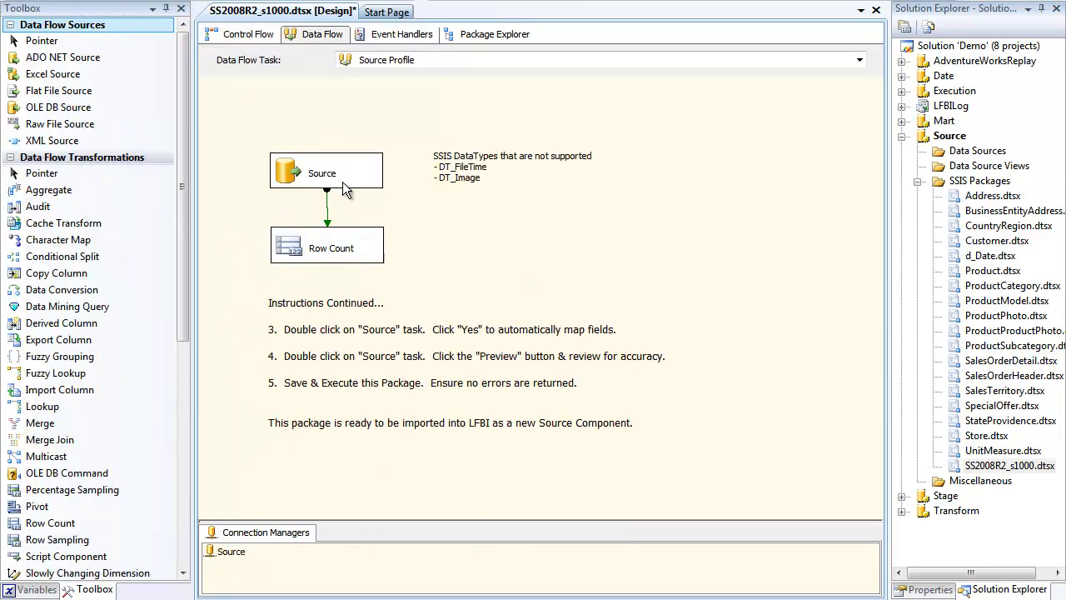
pyautogui.click(245, 37)
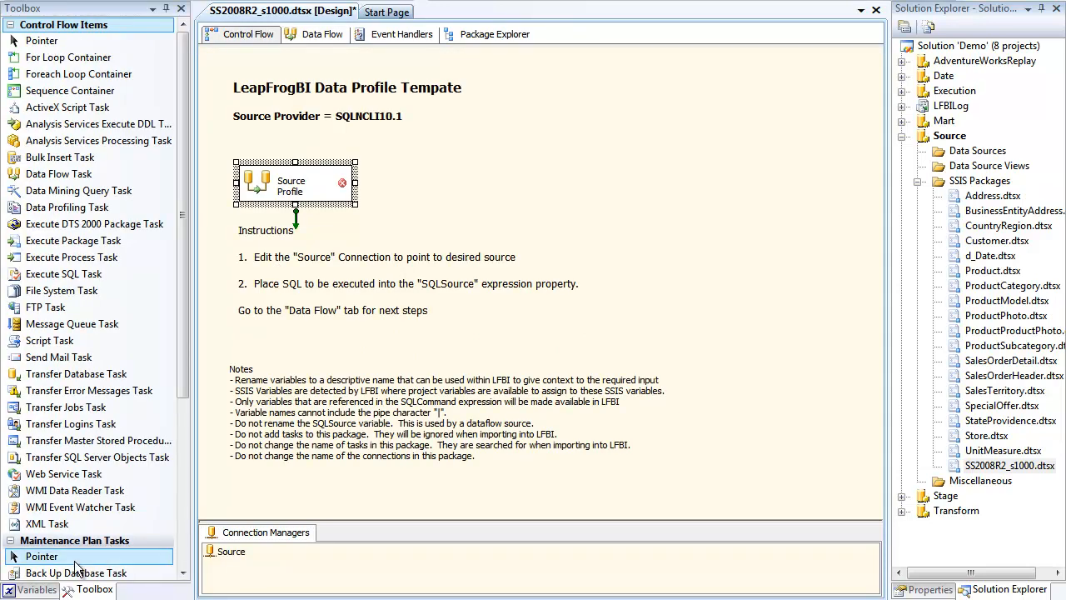
pyautogui.click(46, 590)
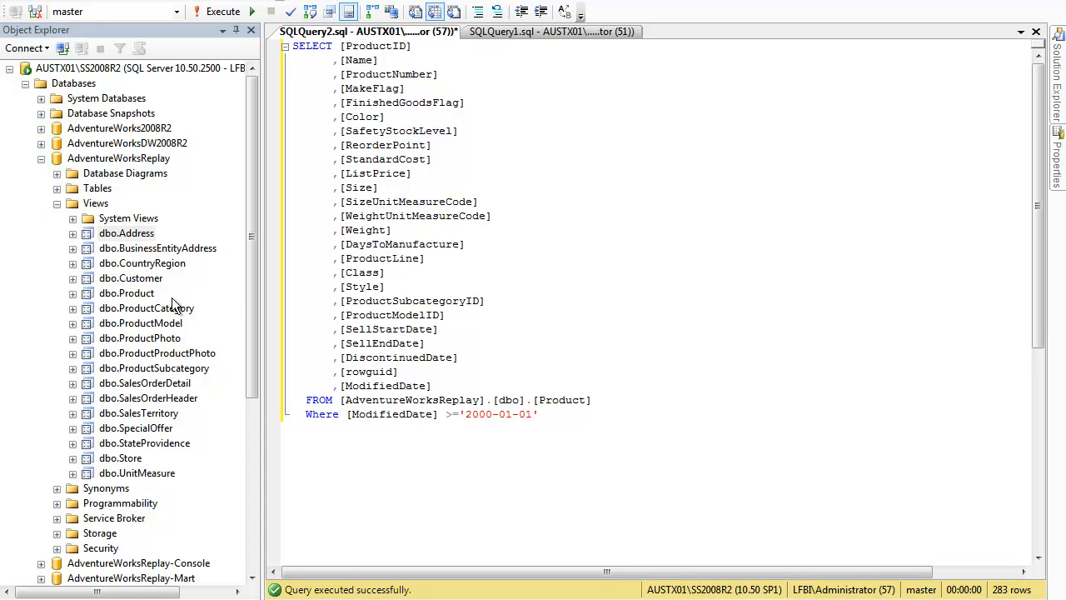
# Run the dbo.Product query without its Where filter, then enlarge the editor with results hidden.
pyautogui.click(118, 282)
pyautogui.click(121, 293)
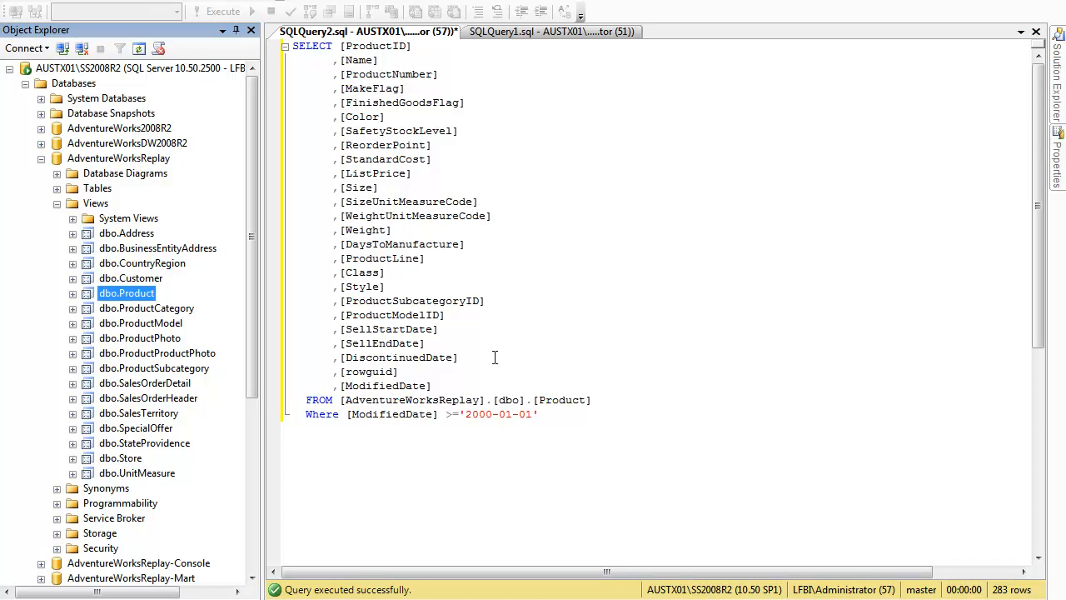
pyautogui.moveTo(623, 400); pyautogui.dragTo(288, 46)
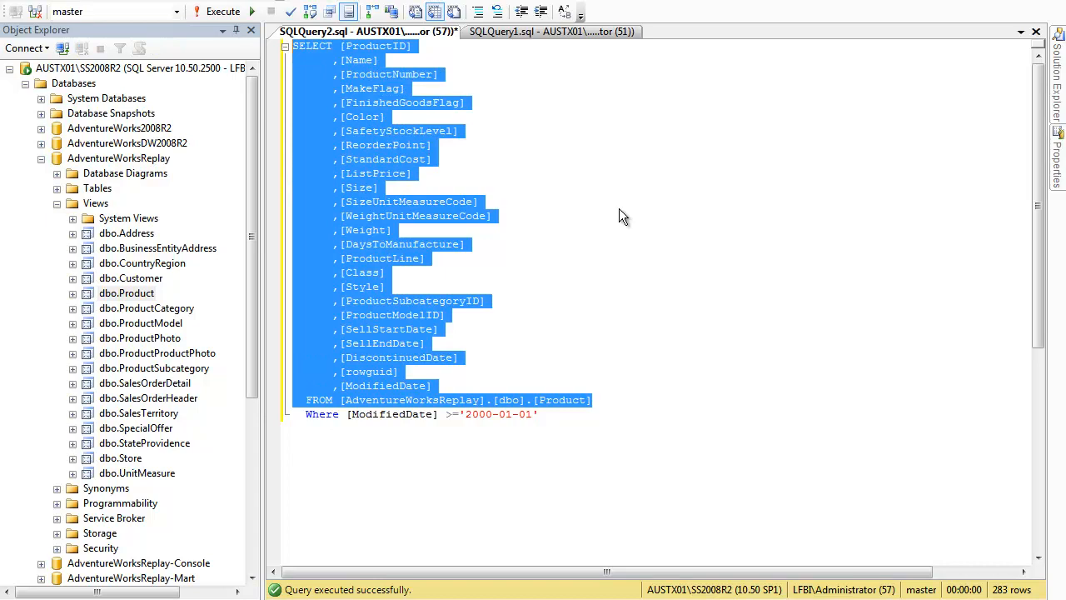
pyautogui.press('F5')
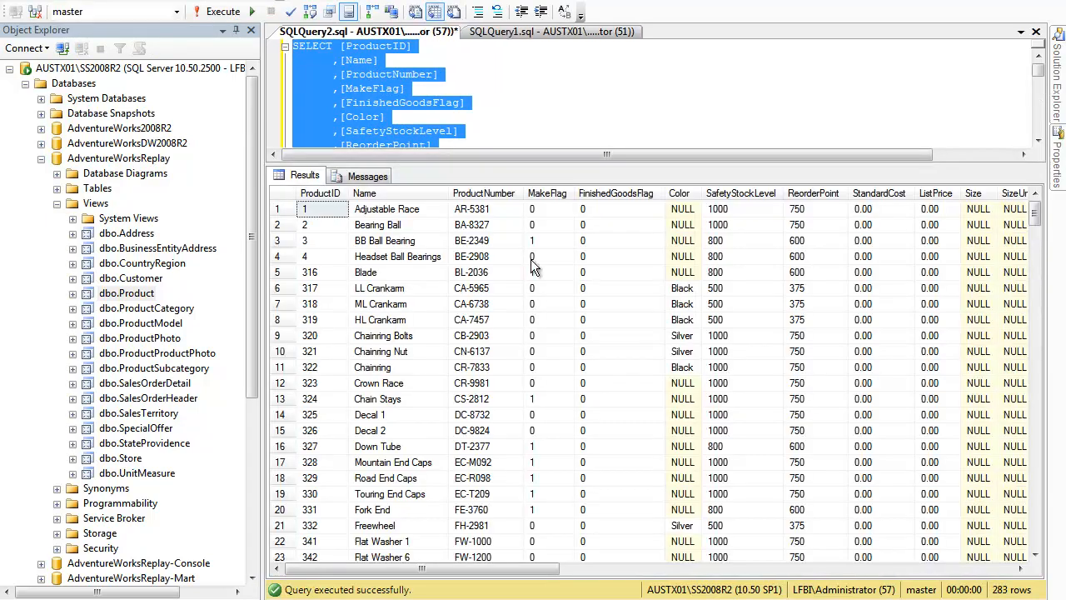
pyautogui.moveTo(377, 573); pyautogui.dragTo(347, 584)
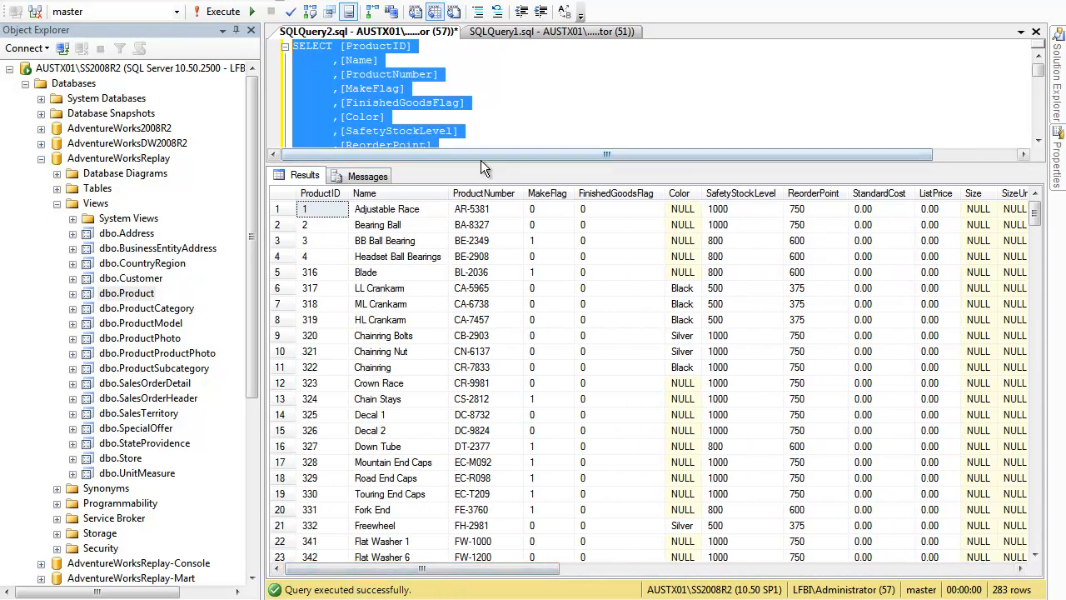
pyautogui.moveTo(481, 163); pyautogui.dragTo(493, 281)
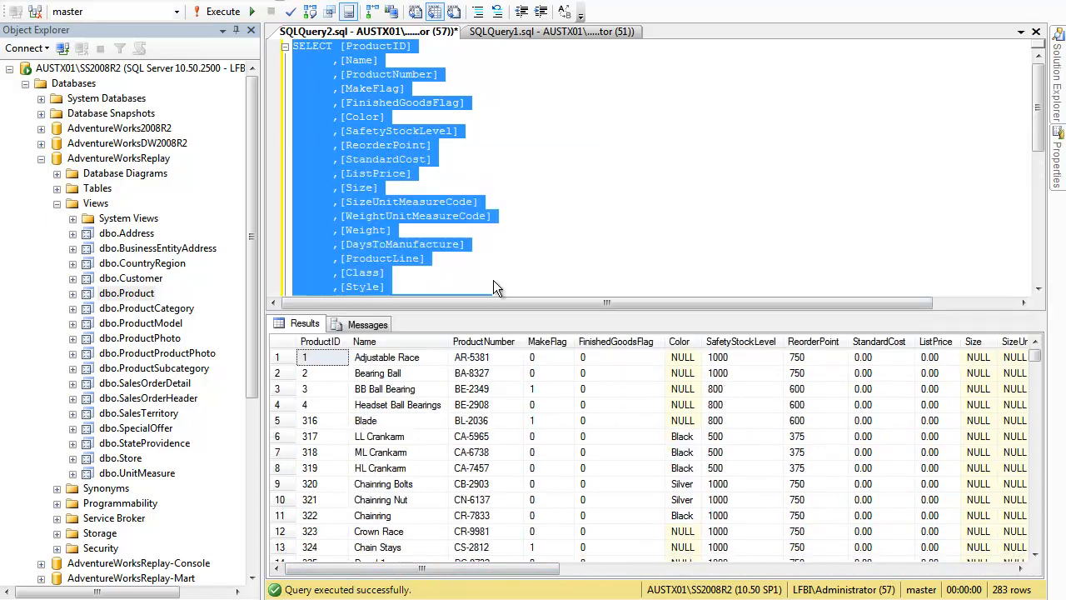
pyautogui.hotkey('ctrl', 'r')
pyautogui.click(514, 192)
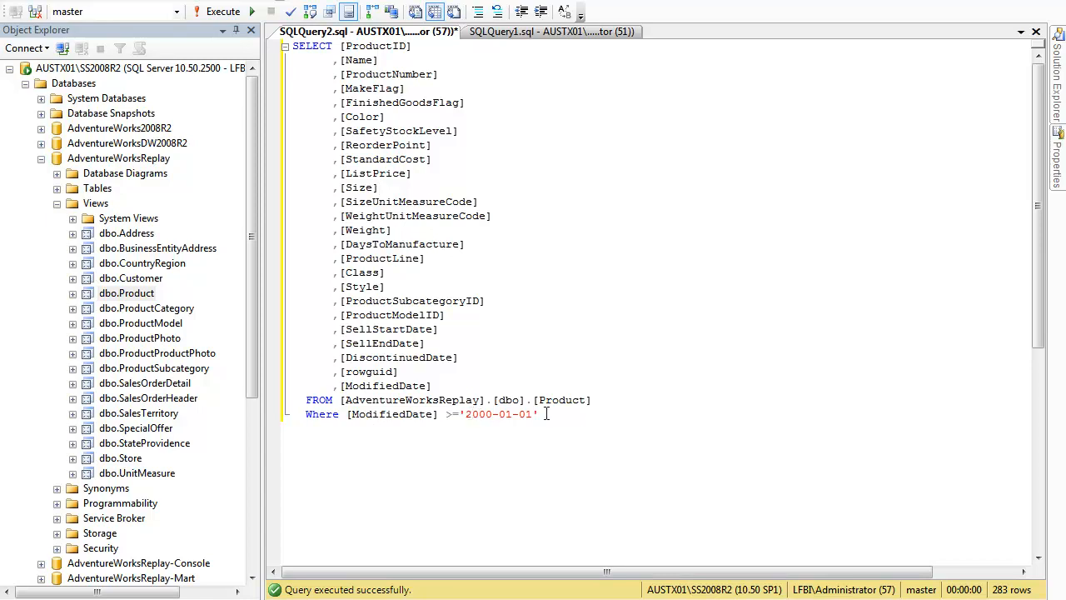
# Run the ModifiedDate >= '2000-01-01' query (283 rows), copy its full text, and return to Visual Studio.
pyautogui.press('F5')
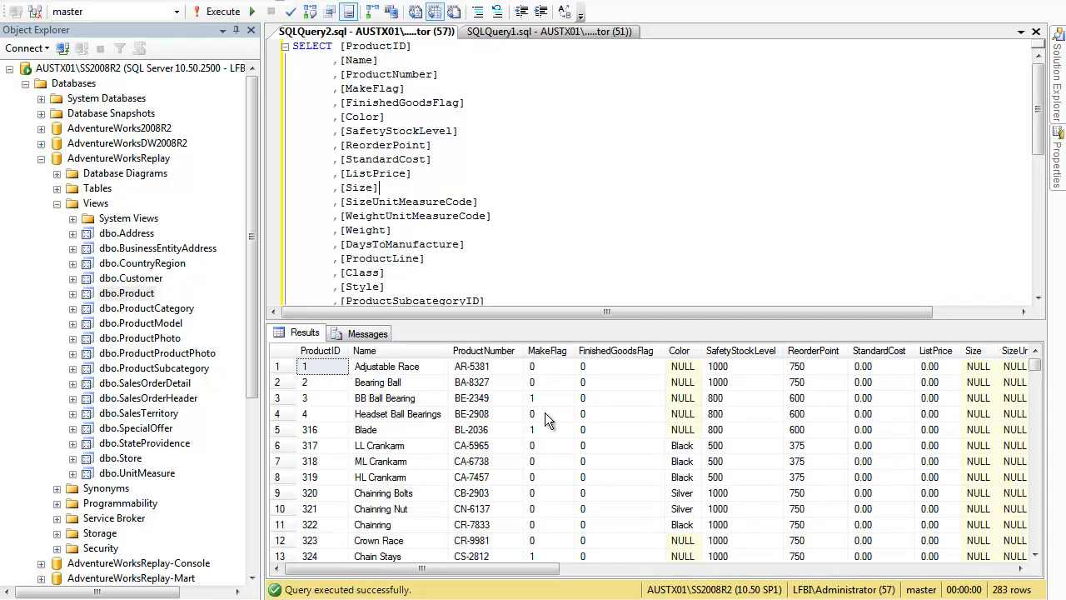
pyautogui.moveTo(497, 575); pyautogui.dragTo(962, 566)
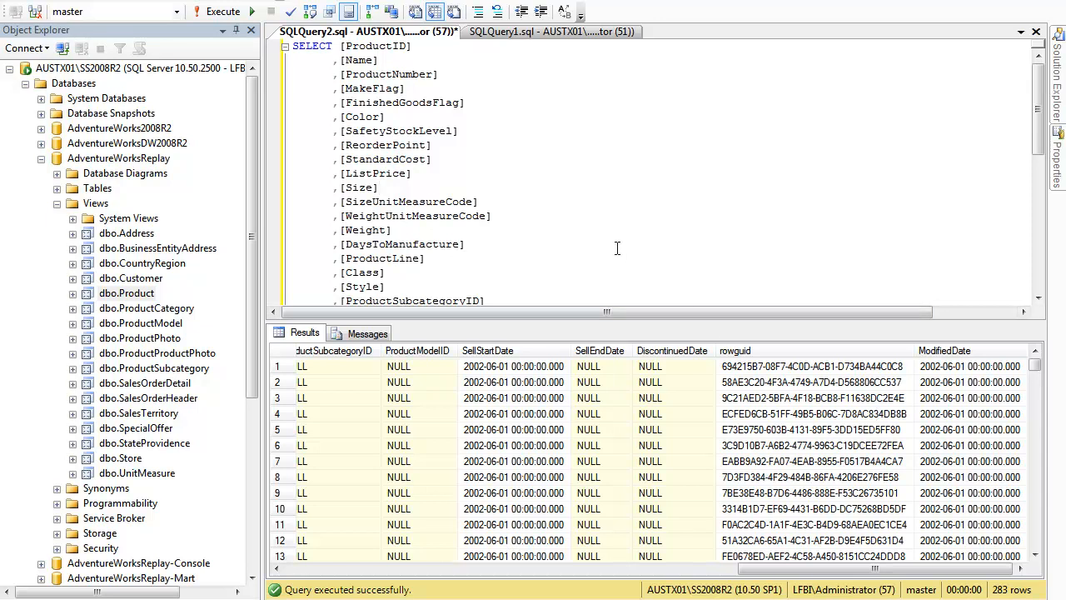
pyautogui.hotkey('ctrl', 'r')
pyautogui.moveTo(553, 421); pyautogui.dragTo(253, 5)
pyautogui.hotkey('ctrl', 'c')
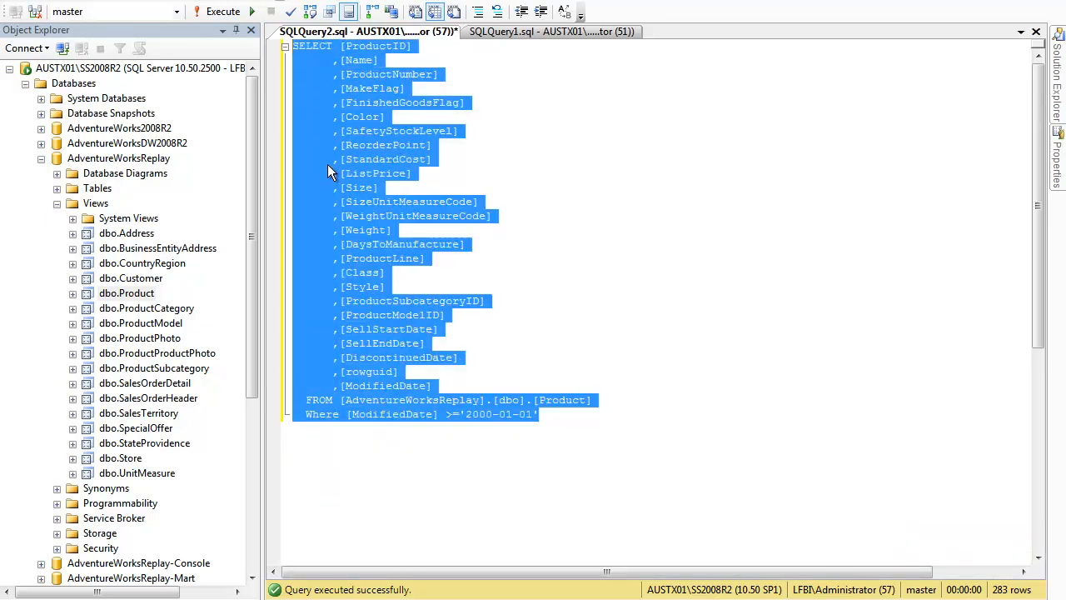
pyautogui.hotkey('alt', 'Tab')
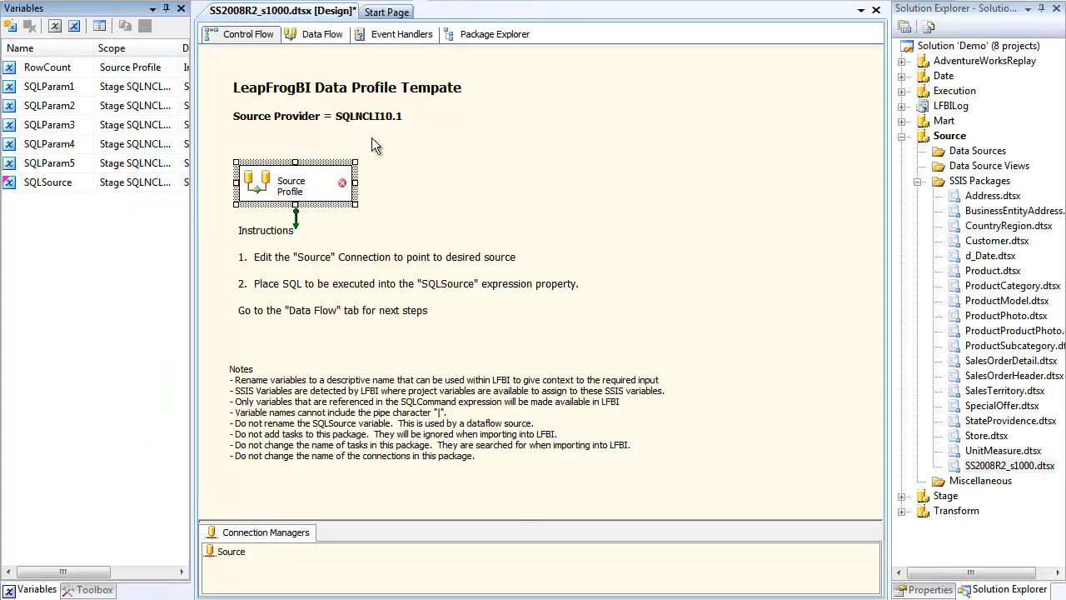
# Open the Expression Builder for the SQLSource variable's Expression property.
pyautogui.click(23, 187)
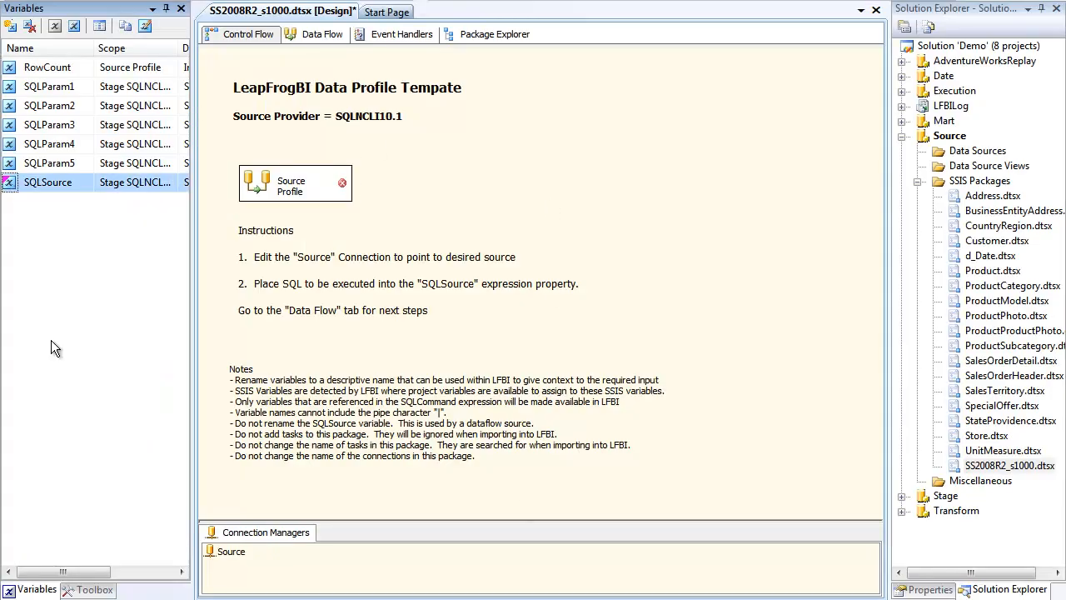
pyautogui.click(616, 270)
pyautogui.click(19, 190)
pyautogui.click(926, 590)
pyautogui.click(1021, 134)
pyautogui.click(1057, 134)
pyautogui.moveTo(233, 0); pyautogui.dragTo(680, 85)
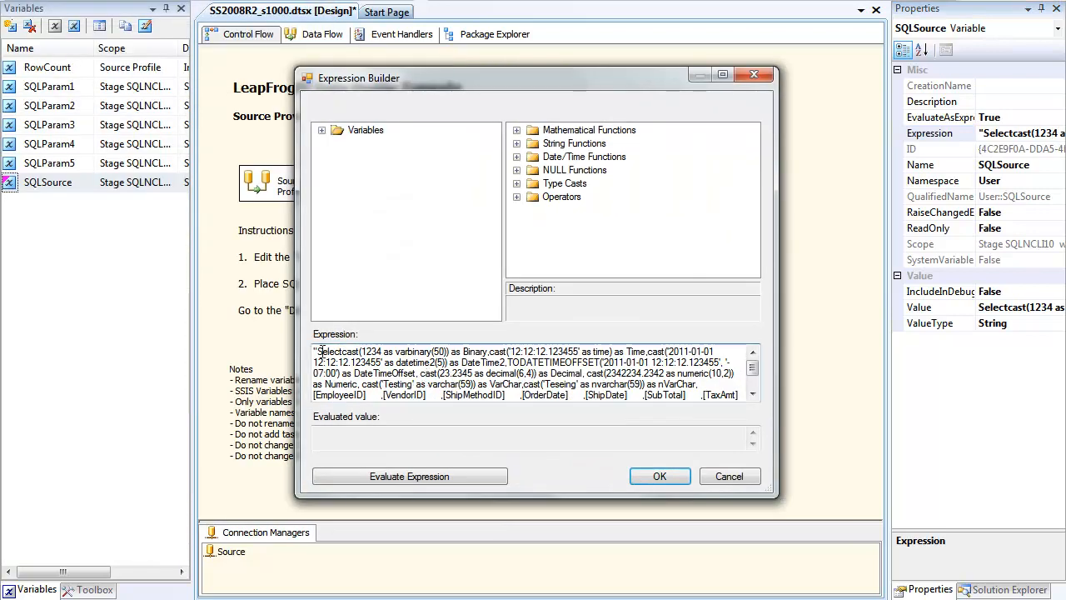
# Replace the expression with the quoted Product query filtered on ModifiedDate >= '2000-01-01'.
pyautogui.moveTo(315, 351); pyautogui.dragTo(755, 442)
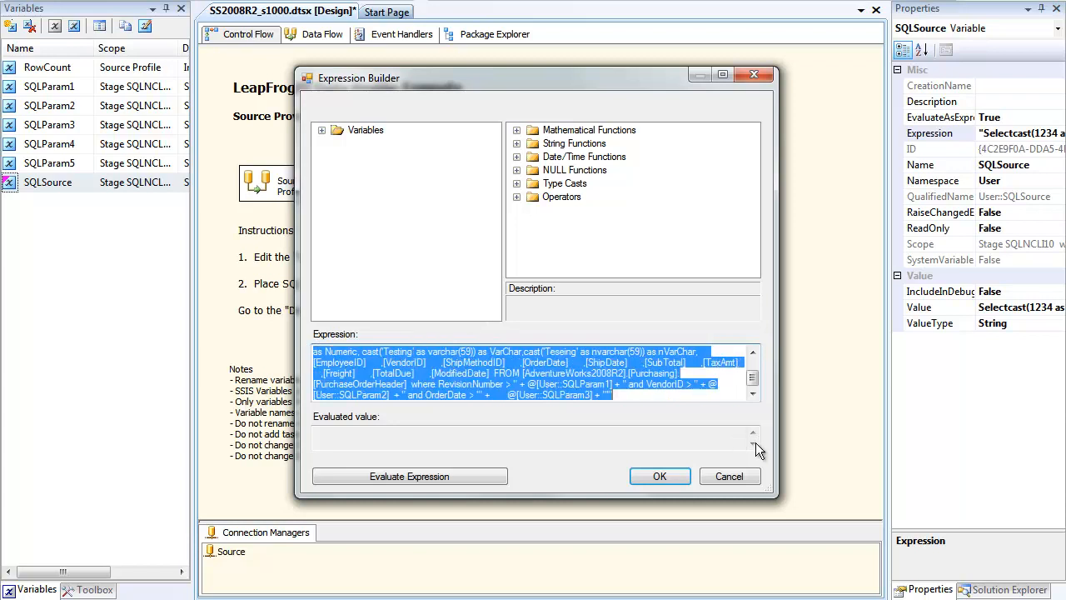
pyautogui.write('"')
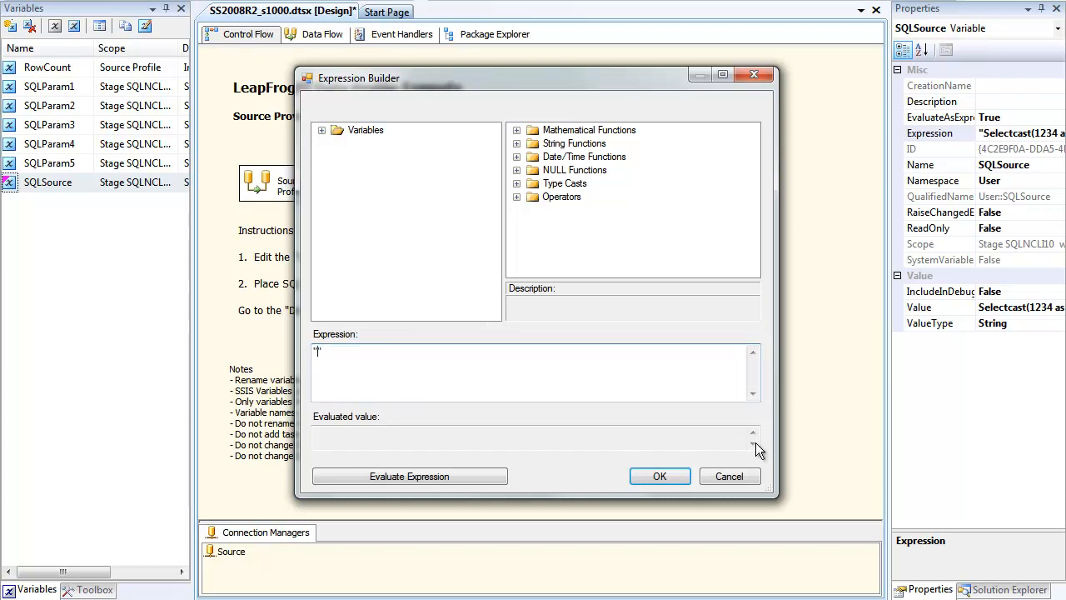
pyautogui.hotkey('ctrl', 'v')
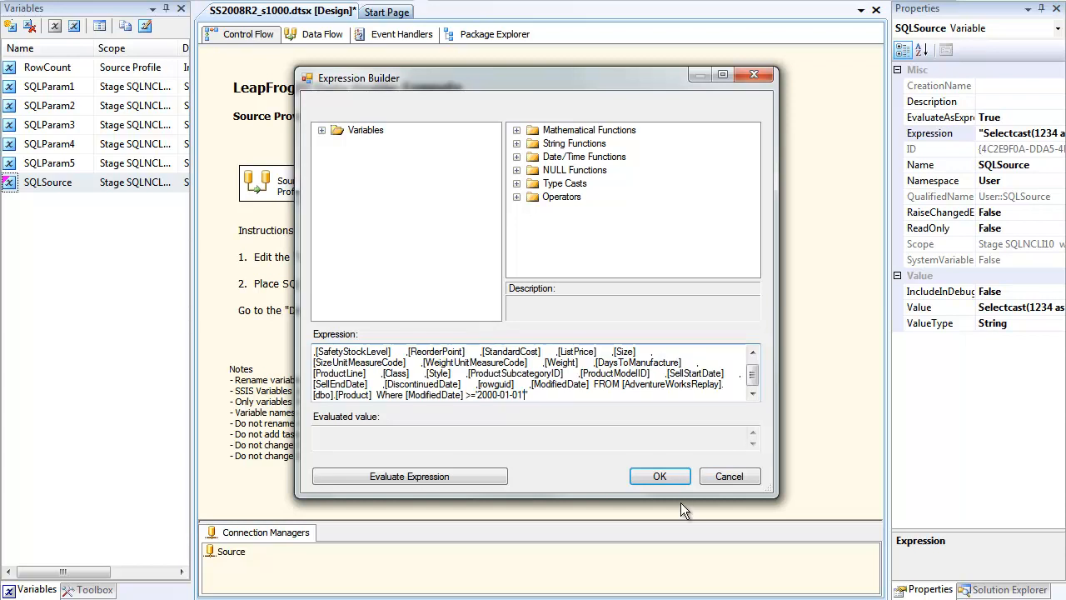
pyautogui.click(668, 480)
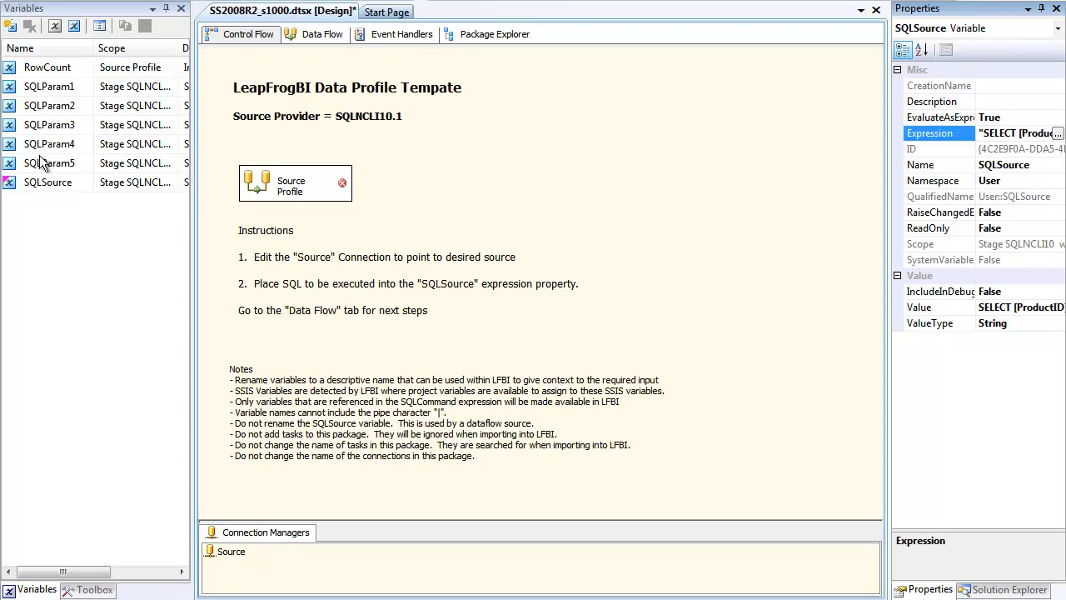
# Delete the SQLParam2, SQLParam3, SQLParam4 and SQLParam5 variables.
pyautogui.click(52, 106)
pyautogui.click(30, 25)
pyautogui.click(640, 327)
pyautogui.click(33, 27)
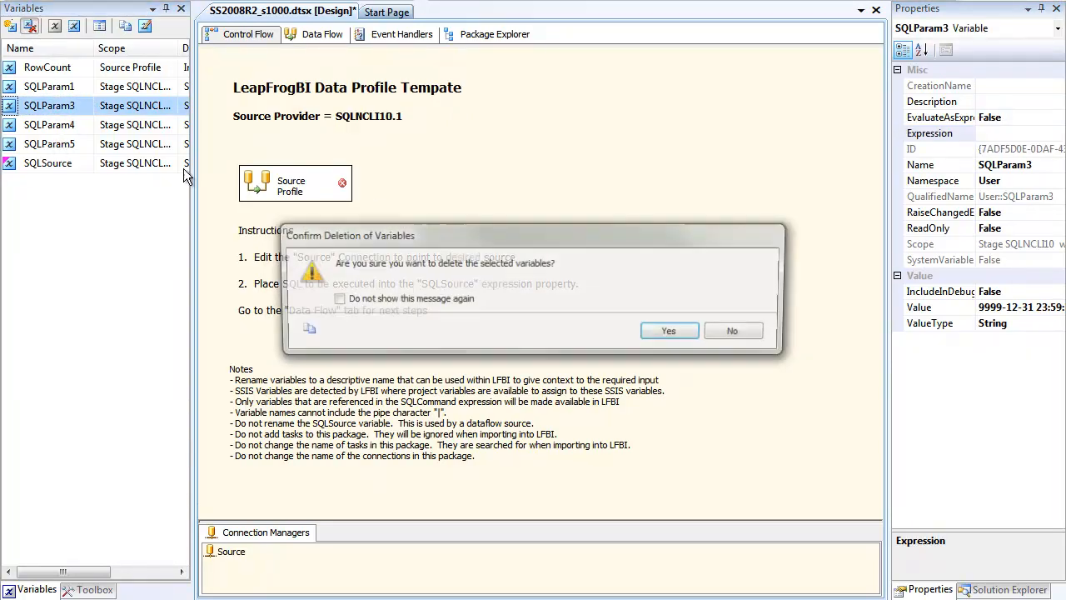
pyautogui.click(672, 331)
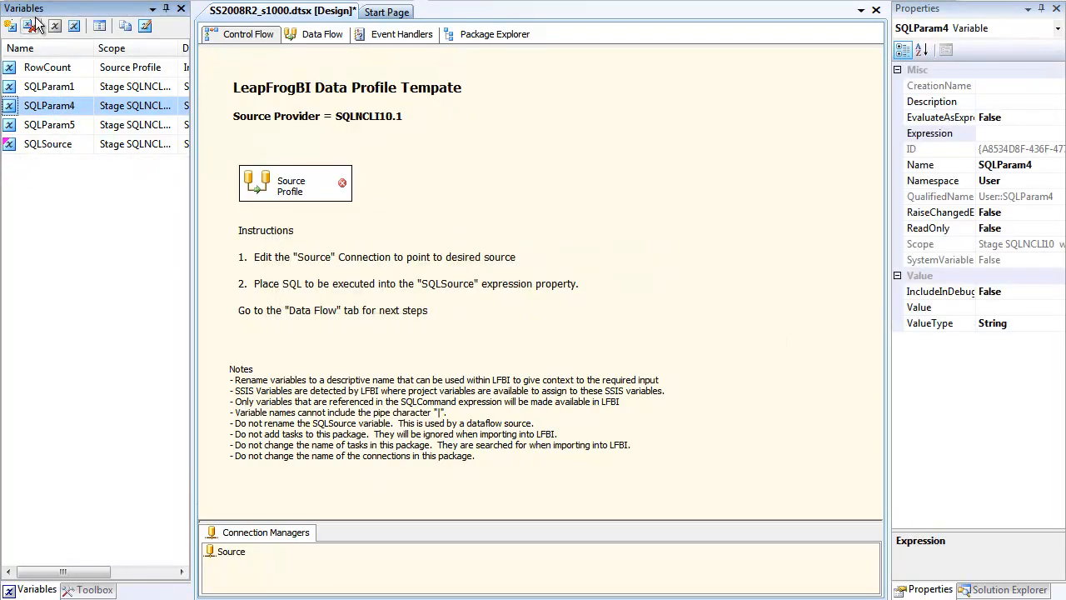
pyautogui.click(30, 26)
pyautogui.click(673, 331)
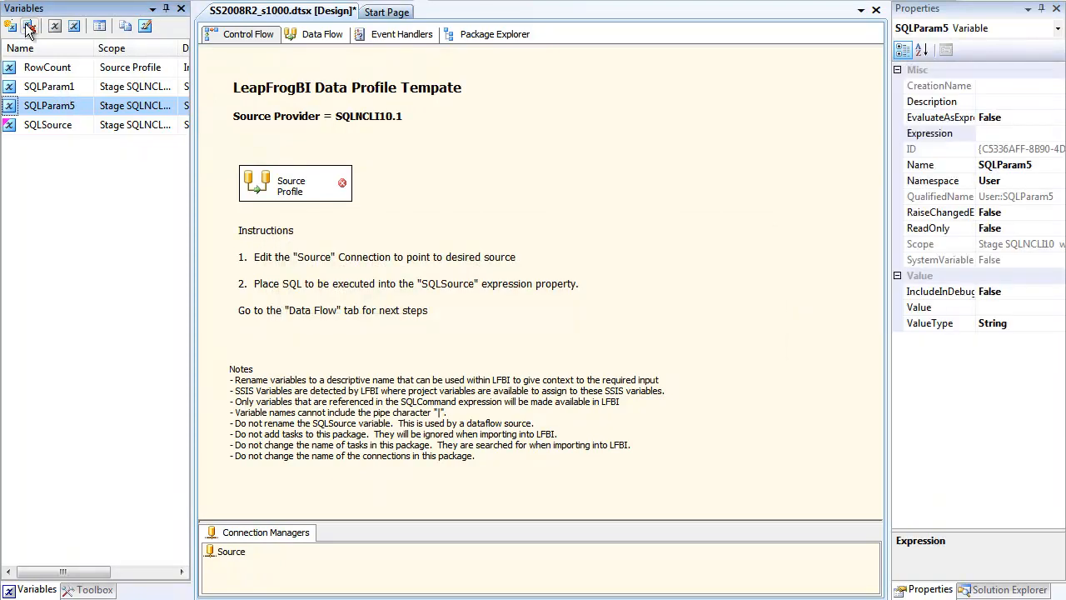
pyautogui.click(30, 25)
pyautogui.click(675, 332)
# Rename the SQLParam1 variable to StartDate.
pyautogui.doubleClick(57, 87)
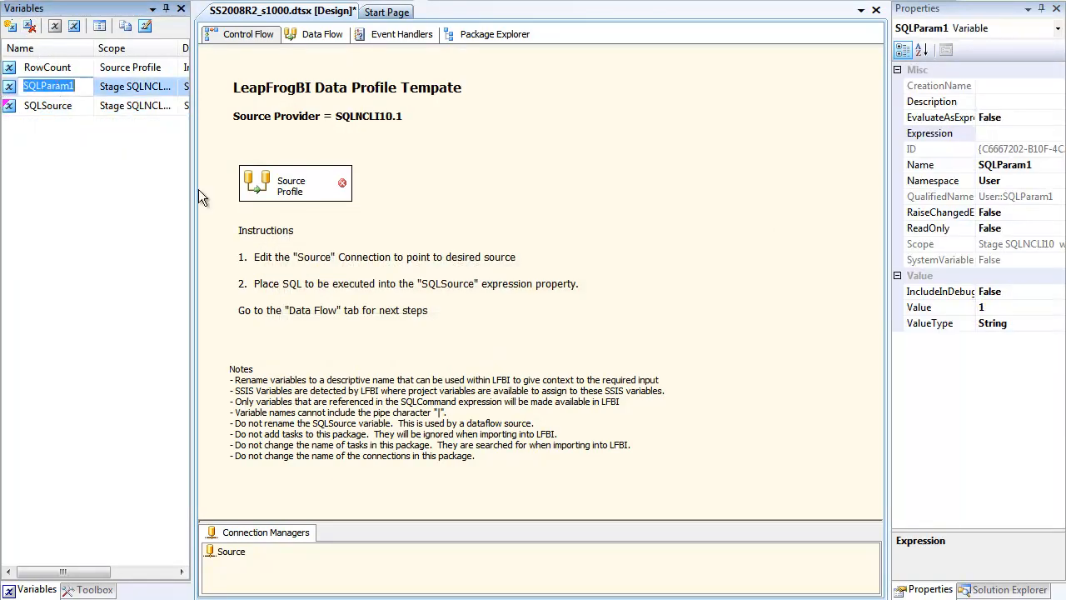
pyautogui.write('Start')
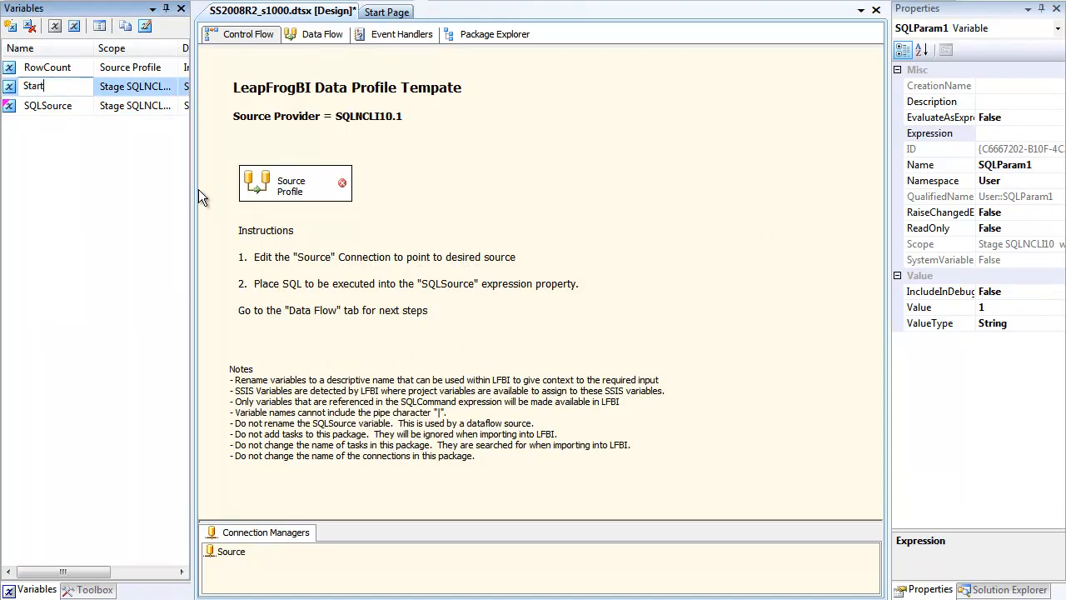
pyautogui.write('Date')
pyautogui.press('Tab')
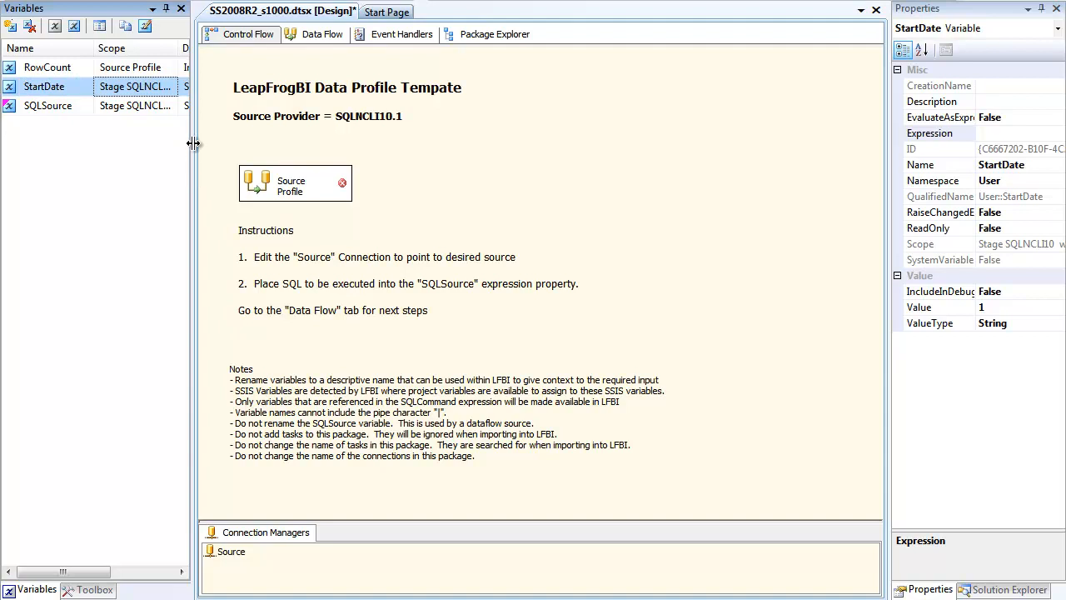
pyautogui.moveTo(191, 143); pyautogui.dragTo(339, 141)
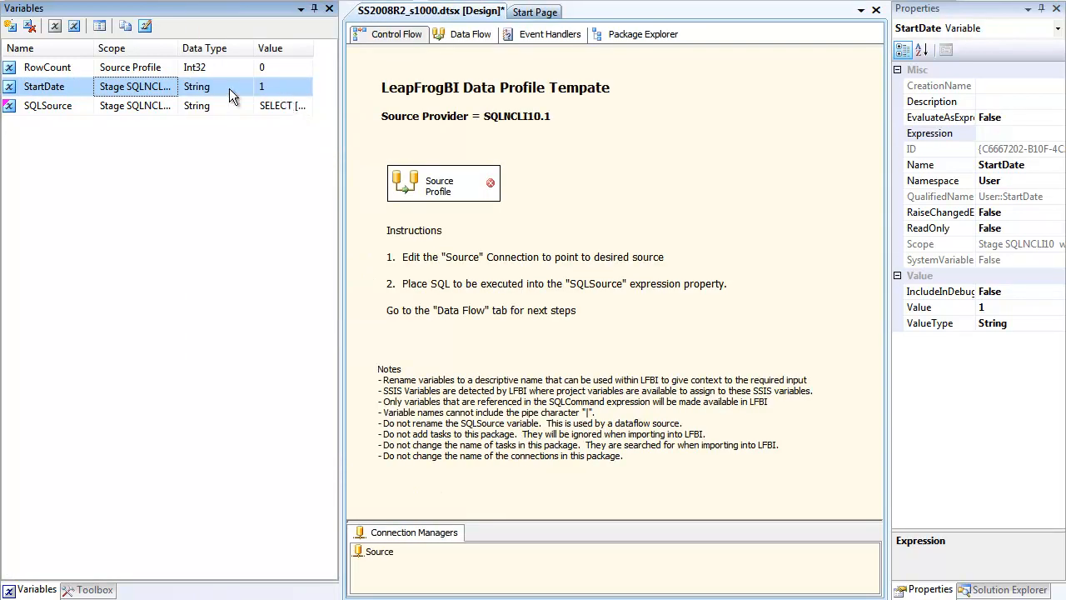
pyautogui.moveTo(341, 200); pyautogui.dragTo(198, 199)
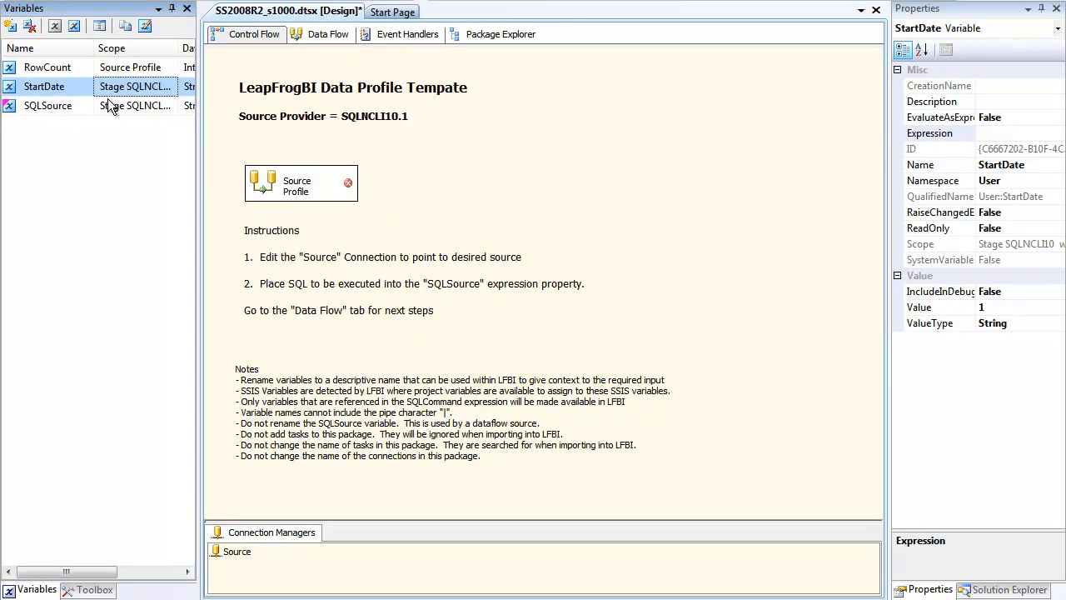
pyautogui.click(10, 90)
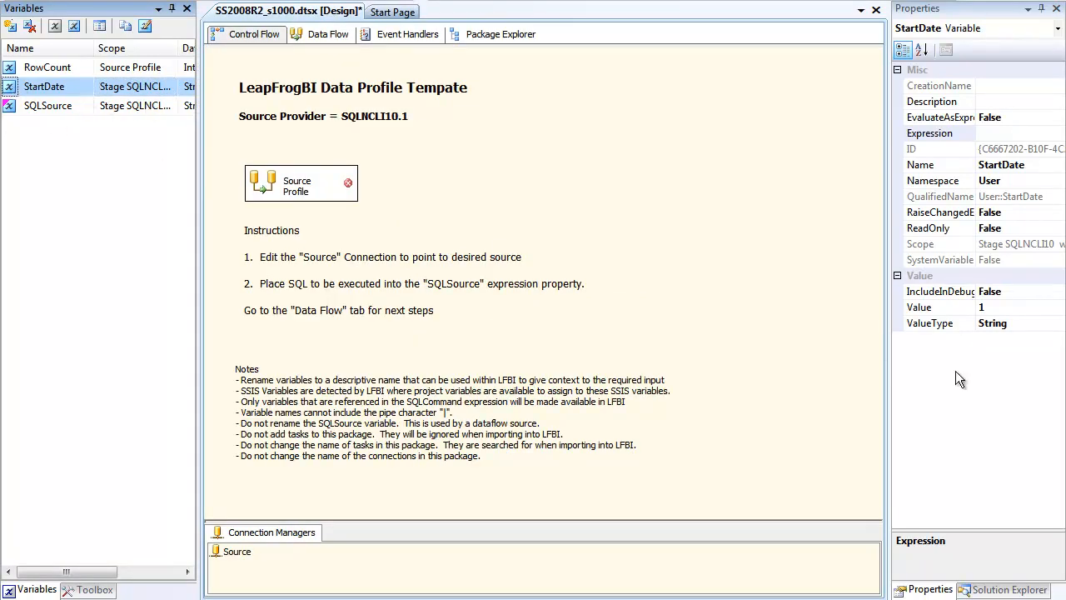
# Set the StartDate variable's value to 2000-01-01 in Properties.
pyautogui.click(992, 588)
pyautogui.click(937, 590)
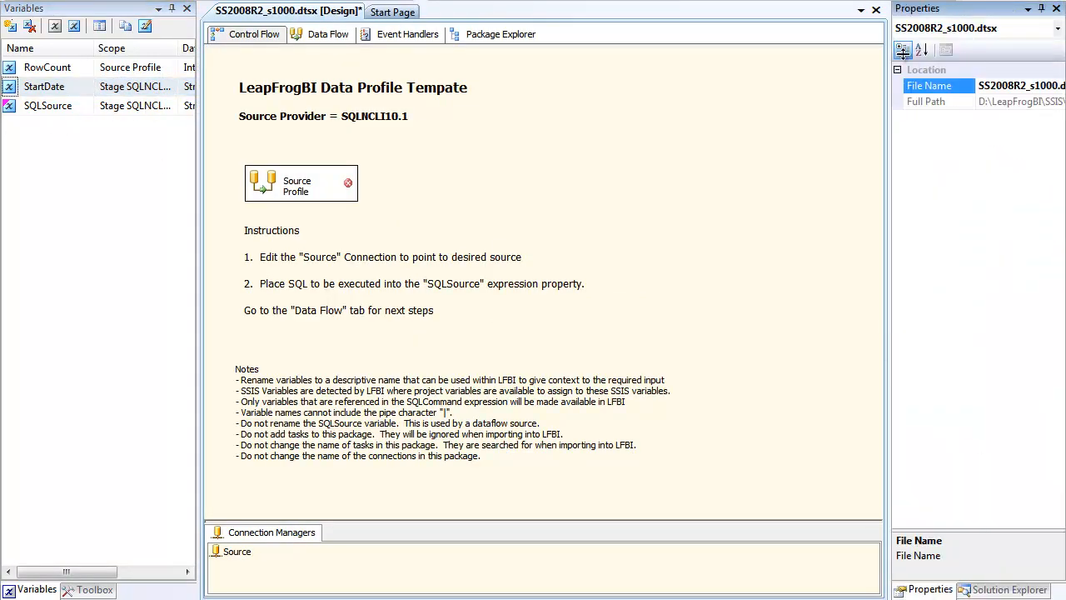
pyautogui.click(334, 121)
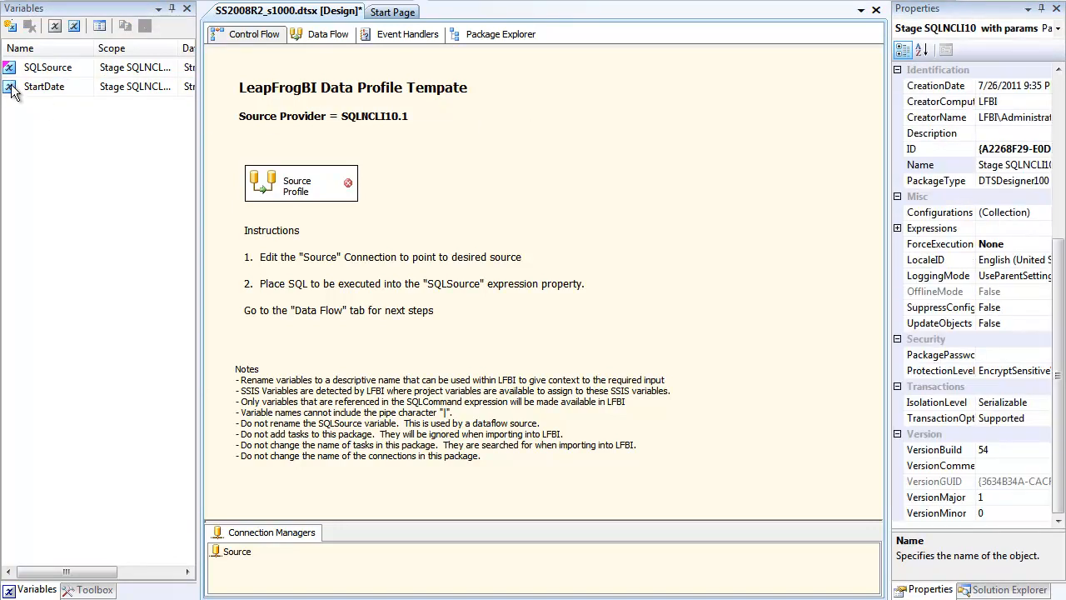
pyautogui.click(12, 87)
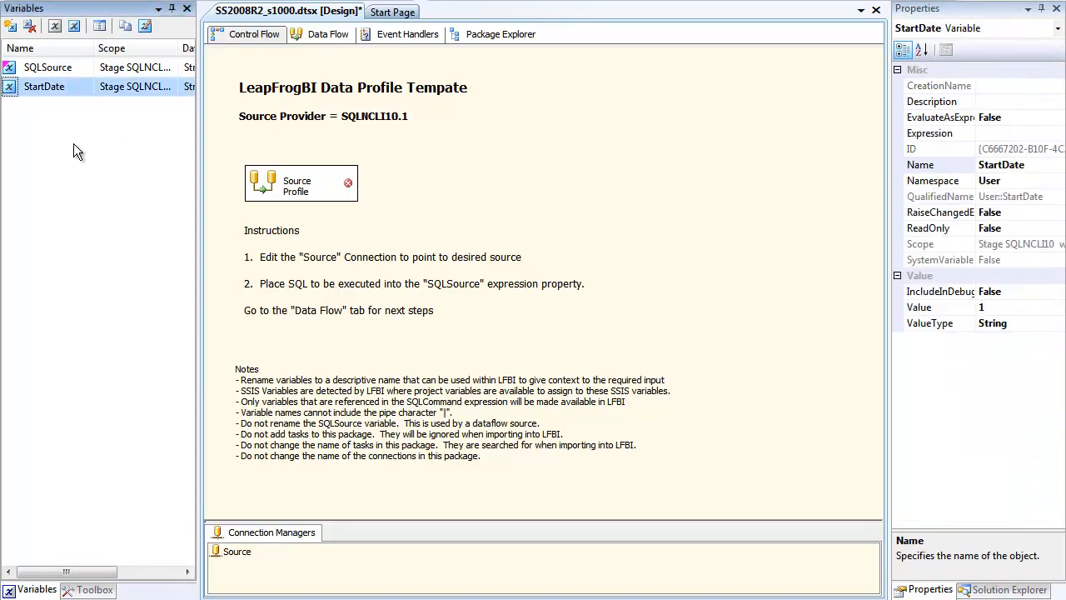
pyautogui.click(997, 309)
pyautogui.moveTo(1012, 308); pyautogui.dragTo(911, 306)
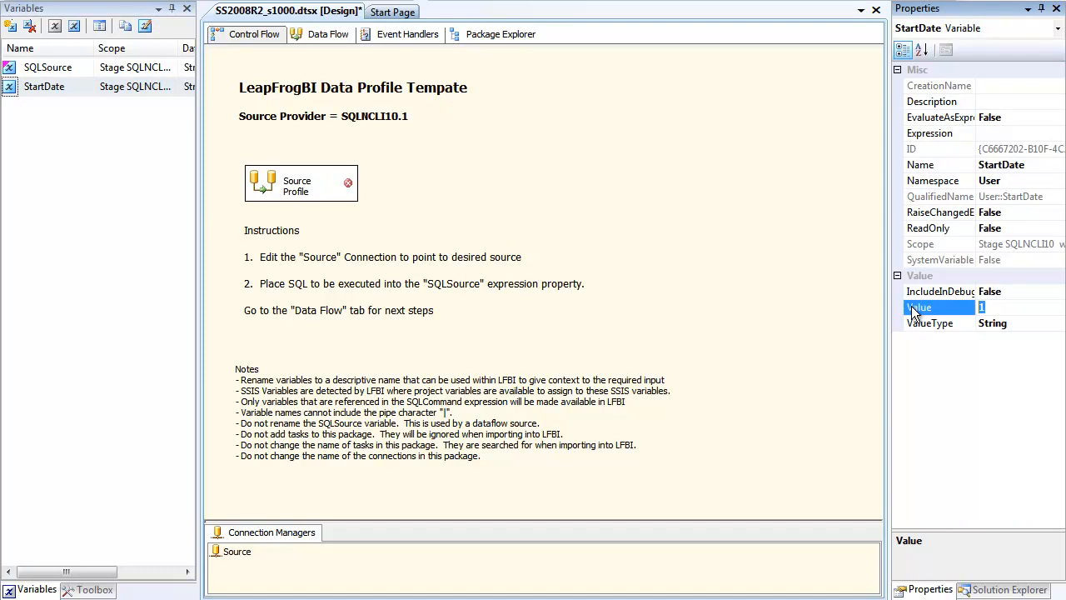
pyautogui.write('2000-01-01')
pyautogui.click(767, 298)
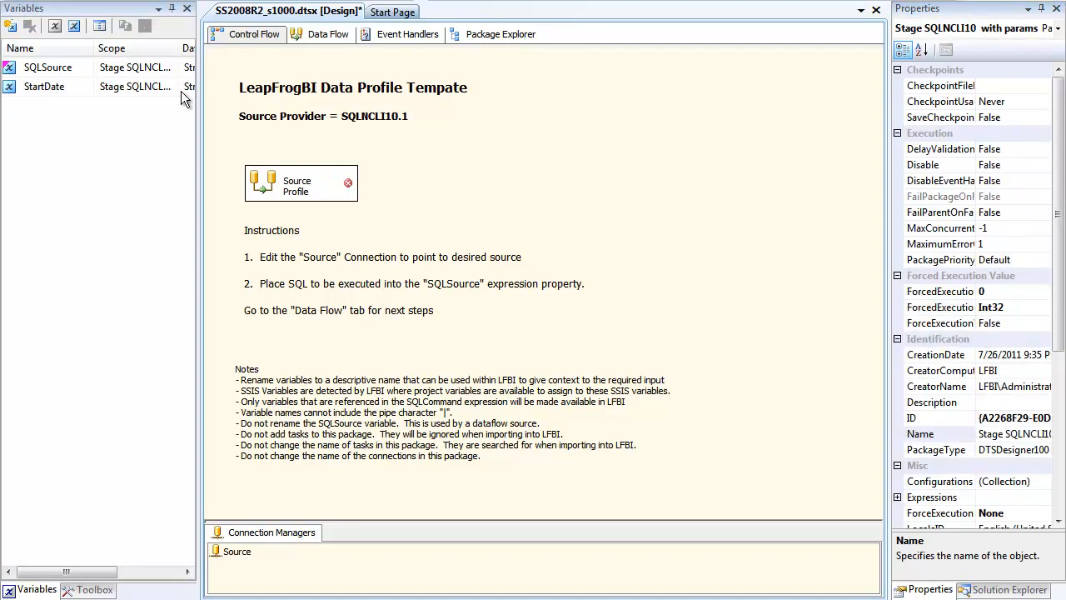
pyautogui.click(16, 70)
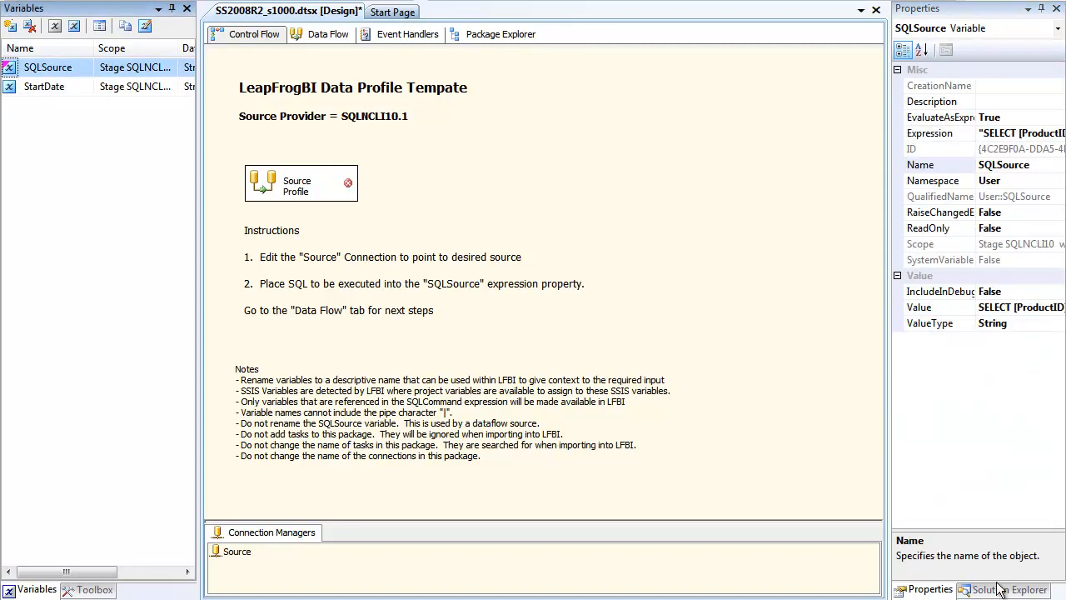
pyautogui.click(1030, 132)
# Replace the hard-coded 2000-01-01 date in SQLSource's expression with the User::StartDate variable.
pyautogui.click(1056, 133)
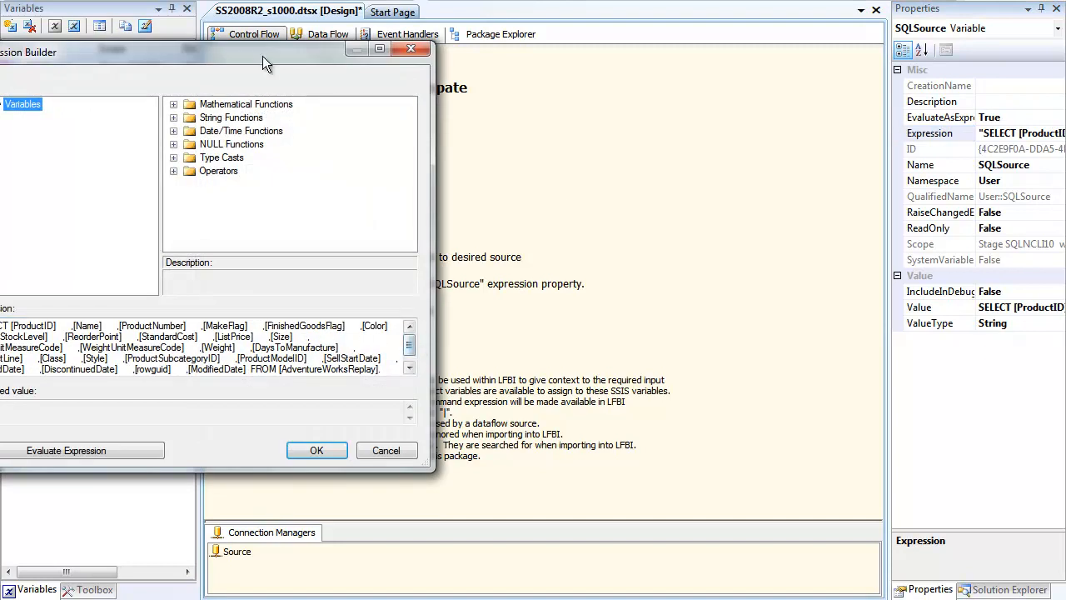
pyautogui.moveTo(262, 58); pyautogui.dragTo(510, 51)
pyautogui.click(656, 361)
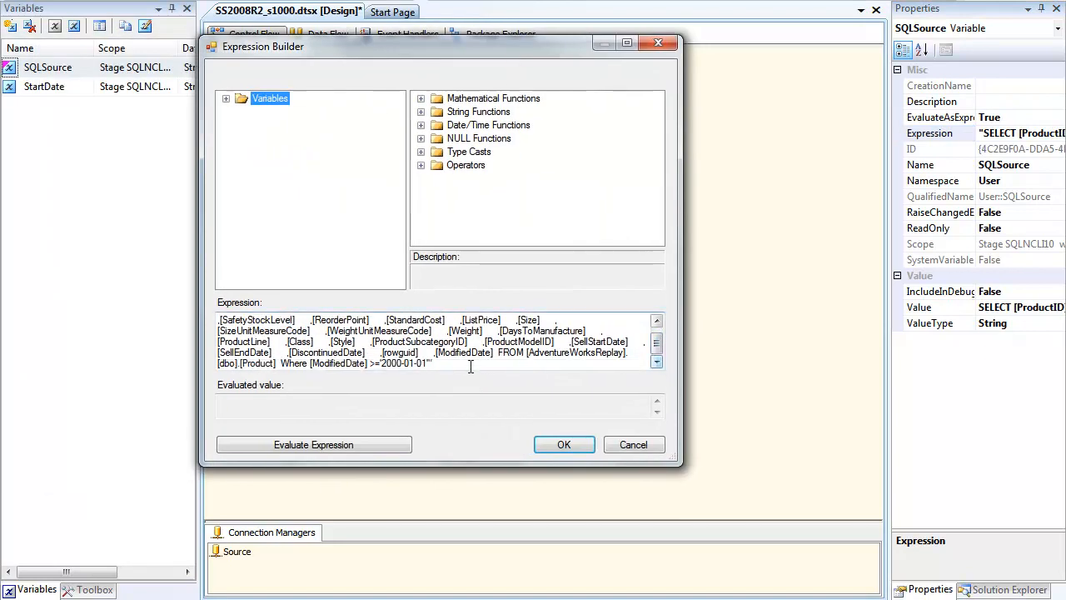
pyautogui.moveTo(381, 363); pyautogui.dragTo(428, 362)
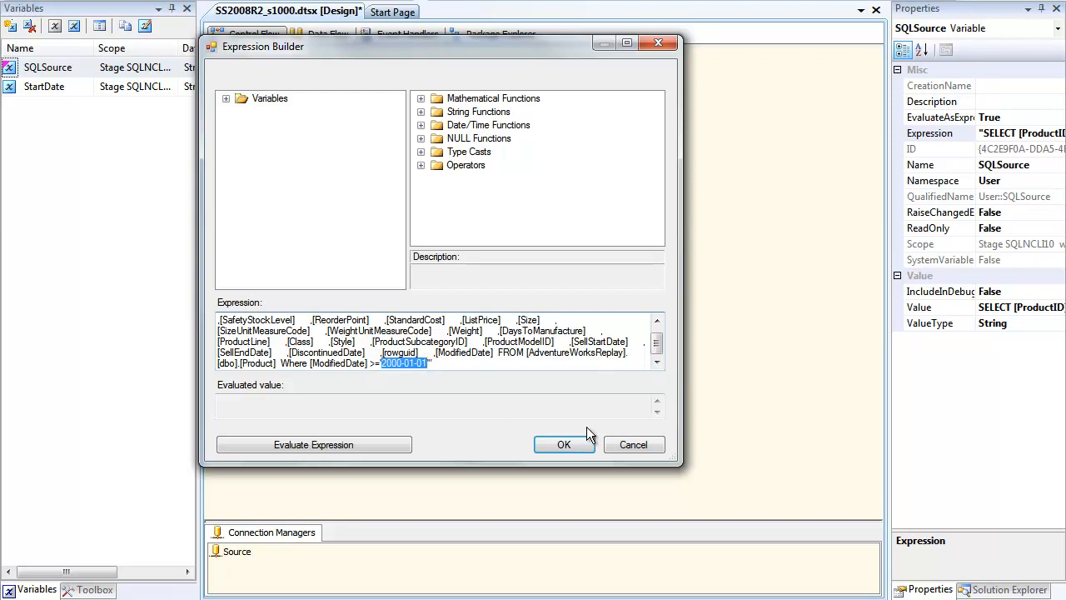
pyautogui.press('Delete')
pyautogui.write('" + +')
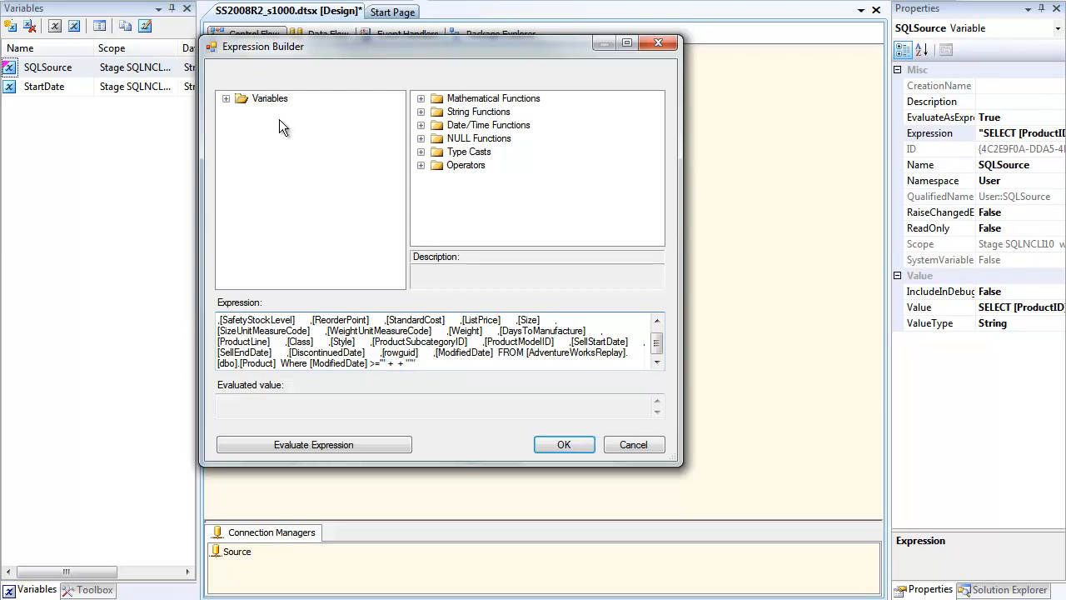
pyautogui.doubleClick(241, 99)
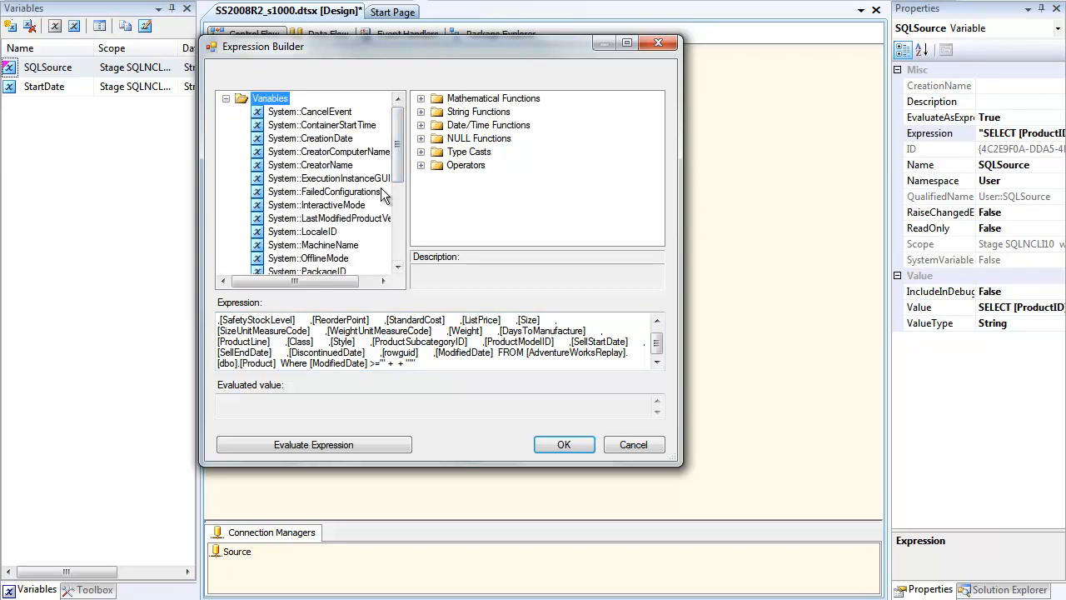
pyautogui.moveTo(397, 168); pyautogui.dragTo(400, 226)
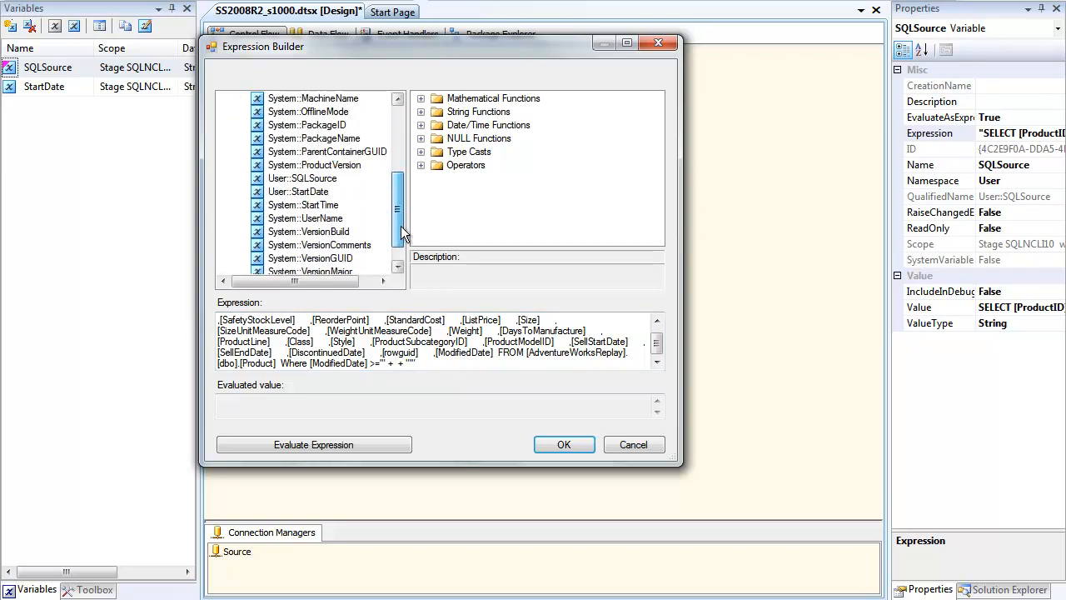
pyautogui.moveTo(312, 194); pyautogui.dragTo(397, 364)
# Evaluate the expression and copy the resulting filtered Product query.
pyautogui.click(405, 443)
pyautogui.click(656, 412)
pyautogui.click(656, 413)
pyautogui.click(657, 412)
pyautogui.click(657, 412)
pyautogui.click(656, 412)
pyautogui.click(656, 413)
pyautogui.click(656, 412)
pyautogui.click(656, 412)
pyautogui.click(657, 412)
pyautogui.click(657, 412)
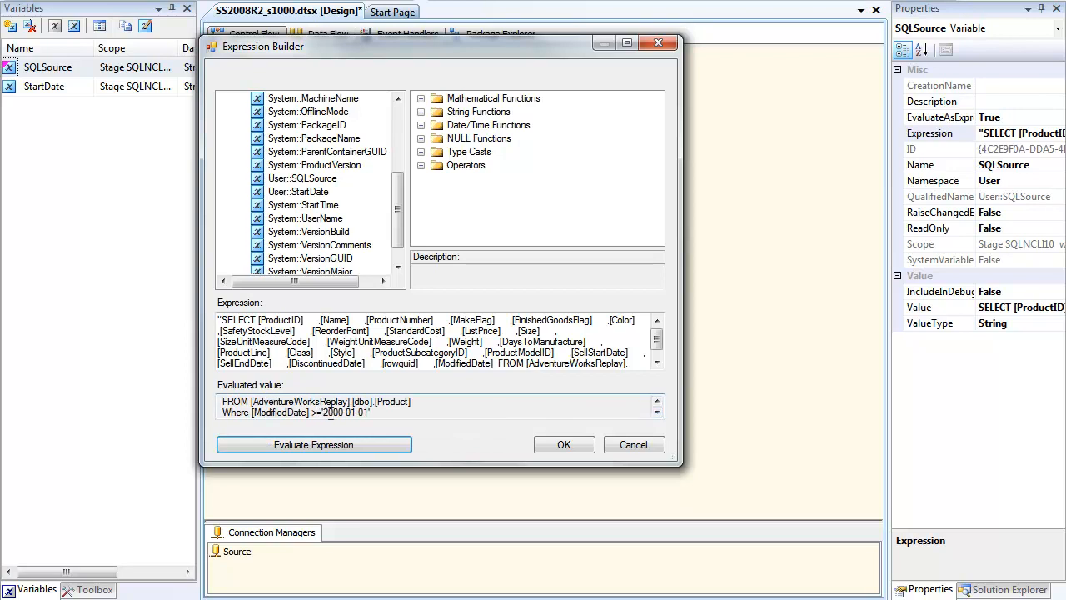
pyautogui.moveTo(324, 412); pyautogui.dragTo(375, 412)
pyautogui.click(387, 412)
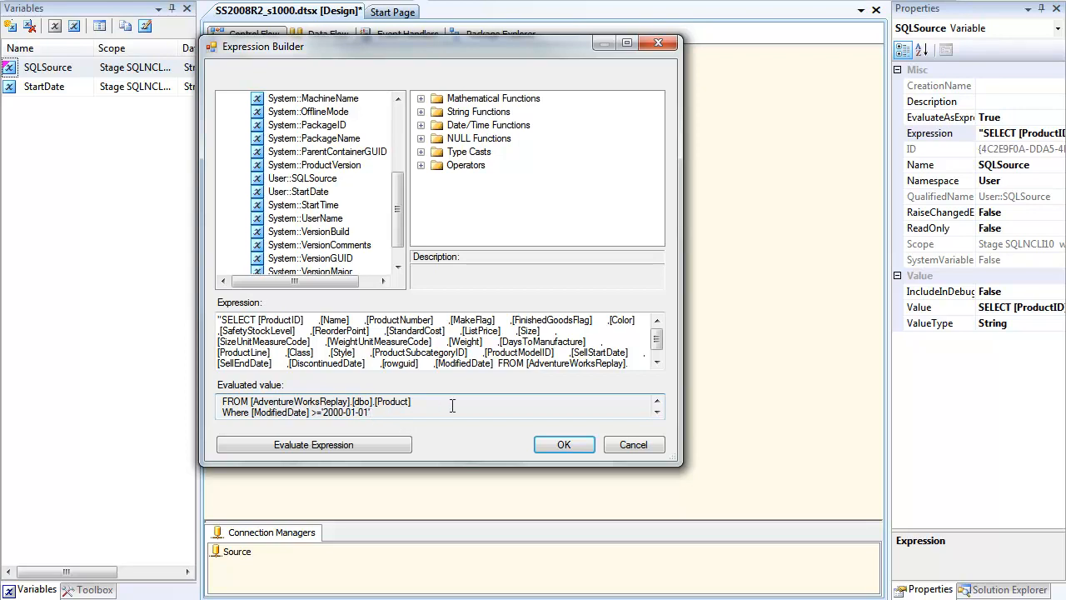
pyautogui.moveTo(387, 412); pyautogui.dragTo(12, 329)
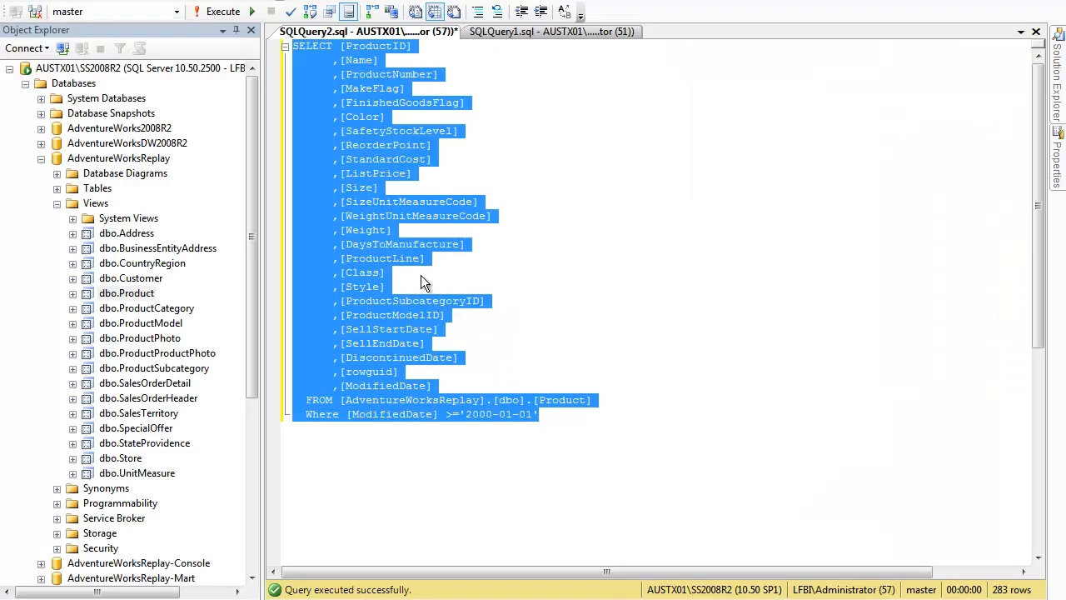
# Paste the evaluated query below the existing one in SSMS, execute it, and accept the expression.
pyautogui.click(464, 415)
pyautogui.click(583, 422)
pyautogui.press('Return')
pyautogui.press('Return')
pyautogui.write("SELECT [ProductID]       ,[Name]       ,[ProductNumber]       ,[MakeFlag]       ,[FinishedGoodsFlag]       ,[Color]       ,[SafetyStockLevel]       ,[ReorderPoint]       ,[StandardCost]       ,[ListPrice]       ,[Size]       ,[SizeUnitMeasureCode]       ,[WeightUnitMeasureCode]       ,[Weight]       ,[DaysToManufacture]       ,[ProductLine]       ,[Class]       ,[Style]       ,[ProductSubcategoryID]       ,[ProductModelID]       ,[SellStartDate]       ,[SellEndDate]       ,[DiscontinuedDate]       ,[rowguid]       ,[ModifiedDate]   FROM [AdventureWorksReplay].[dbo].[Product]   Where [ModifiedDate] >='2000-01-01'")
pyautogui.moveTo(546, 554); pyautogui.dragTo(293, 174)
pyautogui.click(230, 15)
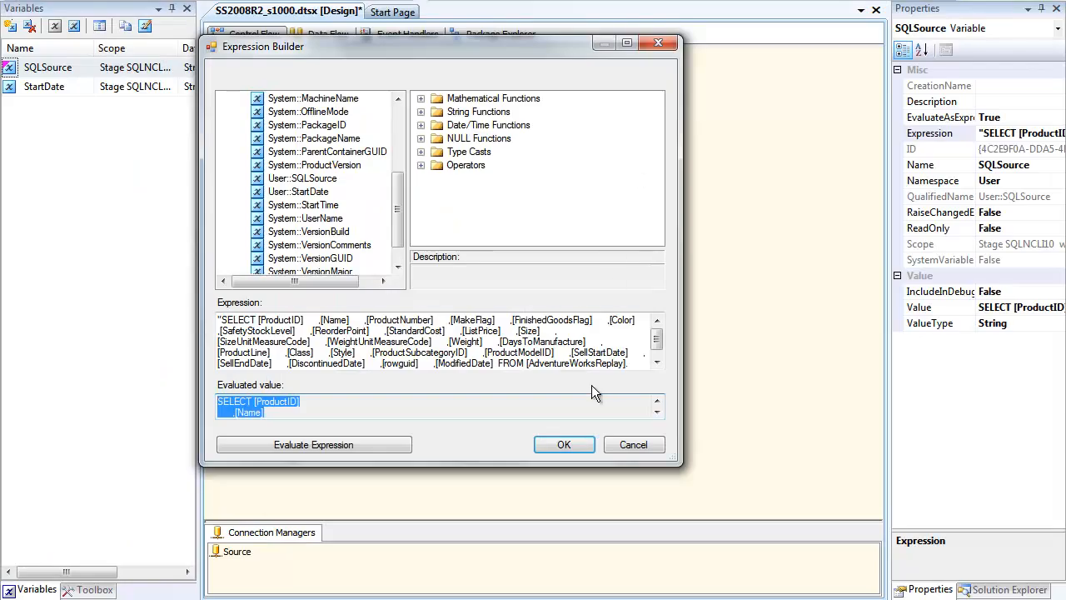
pyautogui.click(551, 444)
pyautogui.click(778, 252)
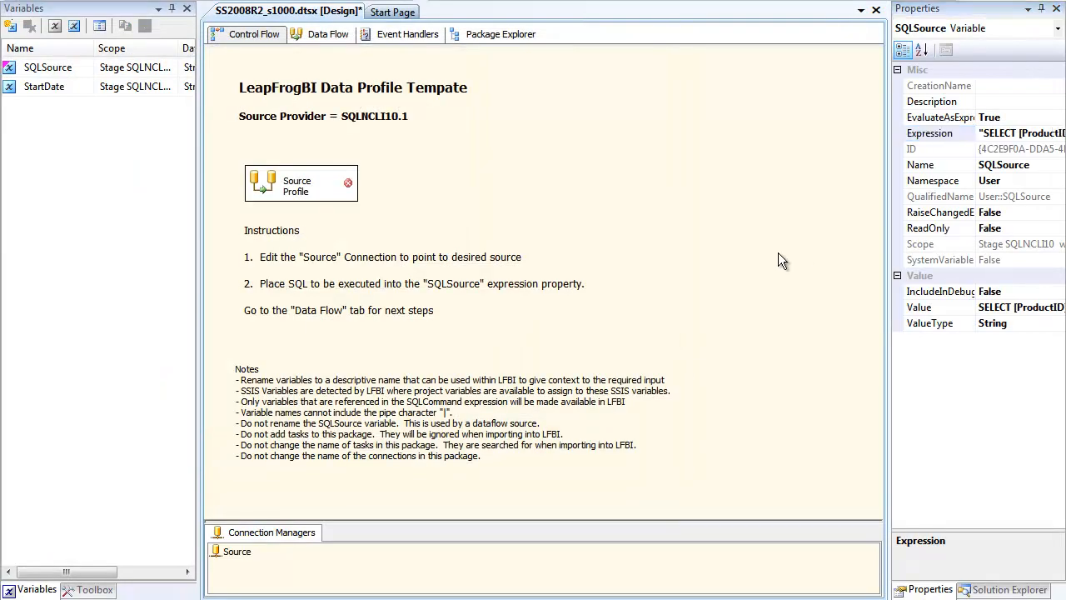
# Open the Source component in the Source Profile data flow and accept the column fix.
pyautogui.doubleClick(350, 190)
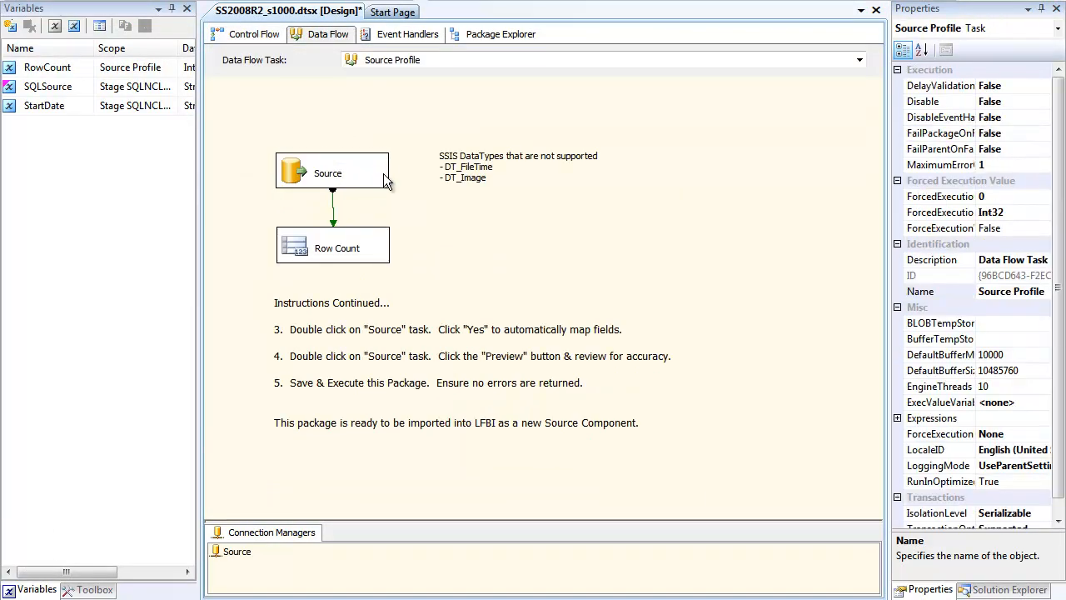
pyautogui.doubleClick(384, 176)
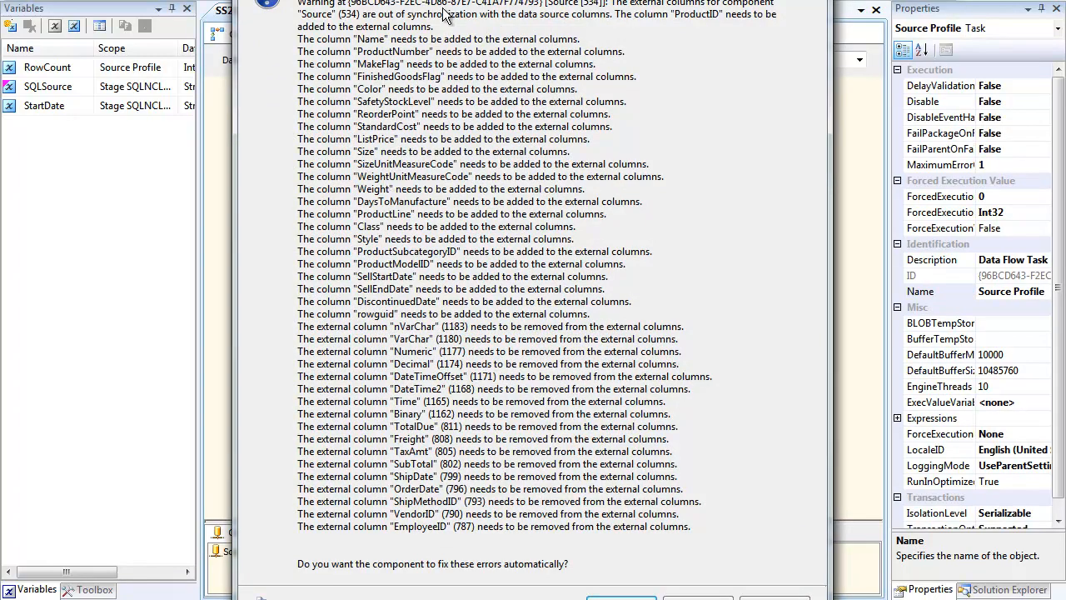
pyautogui.moveTo(477, 0); pyautogui.dragTo(428, 33)
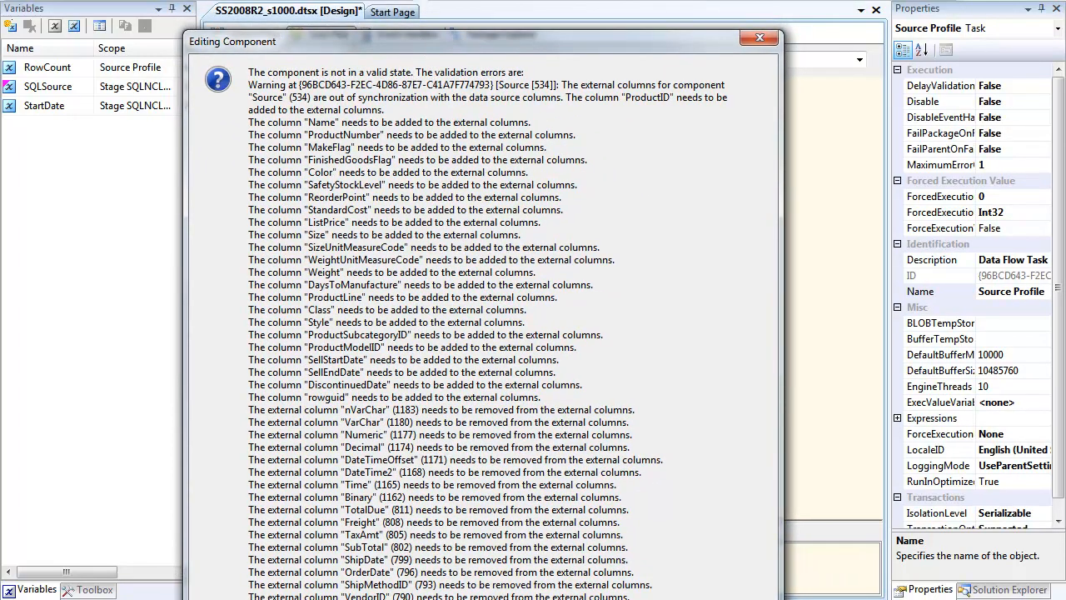
pyautogui.moveTo(469, 44); pyautogui.dragTo(433, 0)
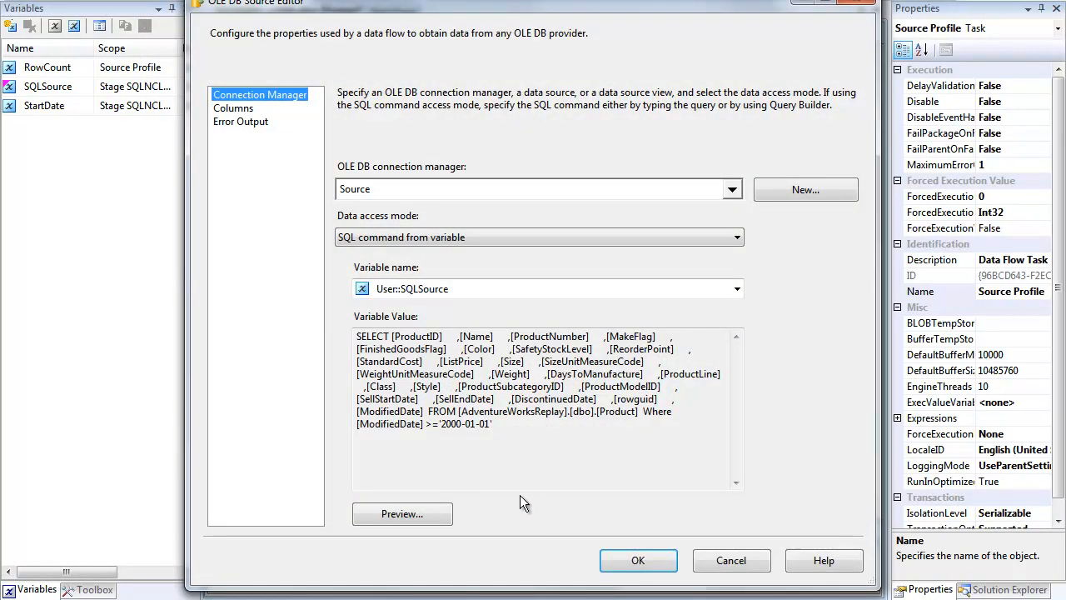
# Review the mapped columns, preview the product rows, and accept the Source settings.
pyautogui.click(245, 108)
pyautogui.moveTo(851, 341)
pyautogui.mouseDown()
pyautogui.moveTo(859, 486)
pyautogui.moveTo(858, 330)
pyautogui.mouseUp()
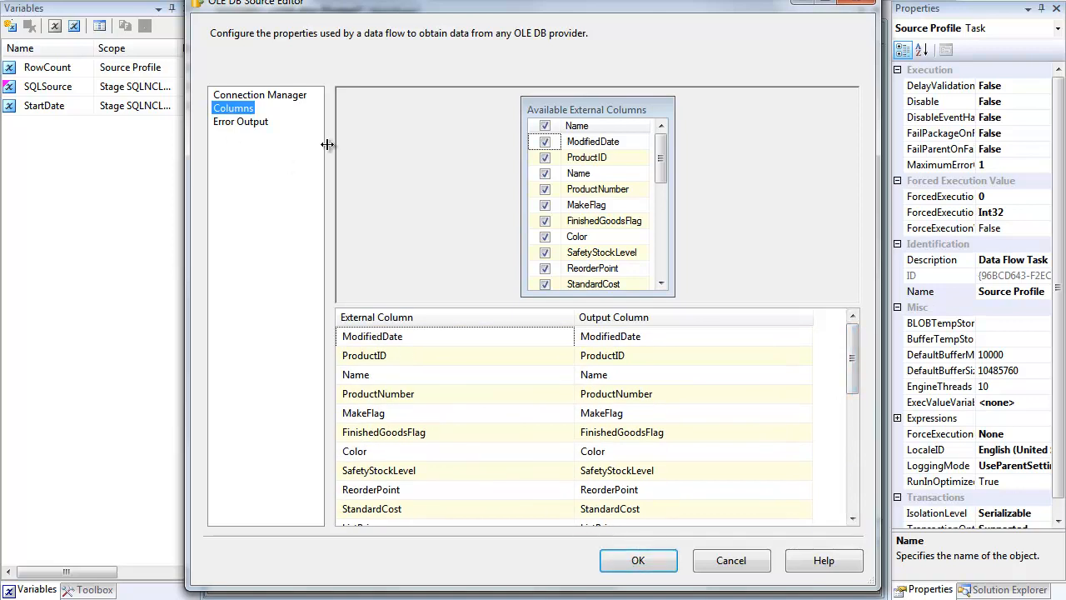
pyautogui.click(283, 94)
pyautogui.click(434, 513)
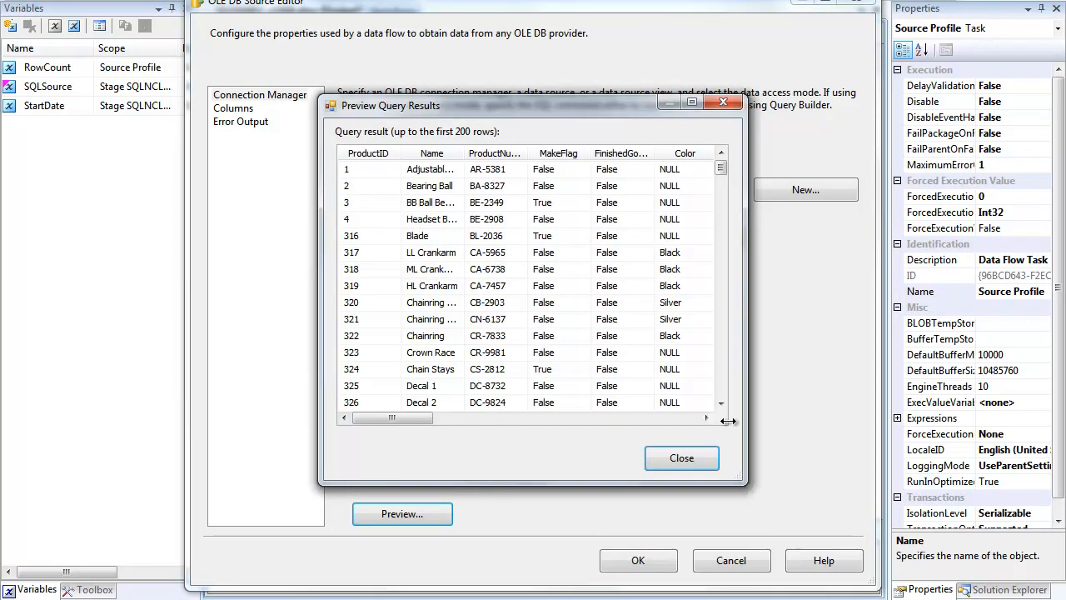
pyautogui.moveTo(416, 416); pyautogui.dragTo(355, 409)
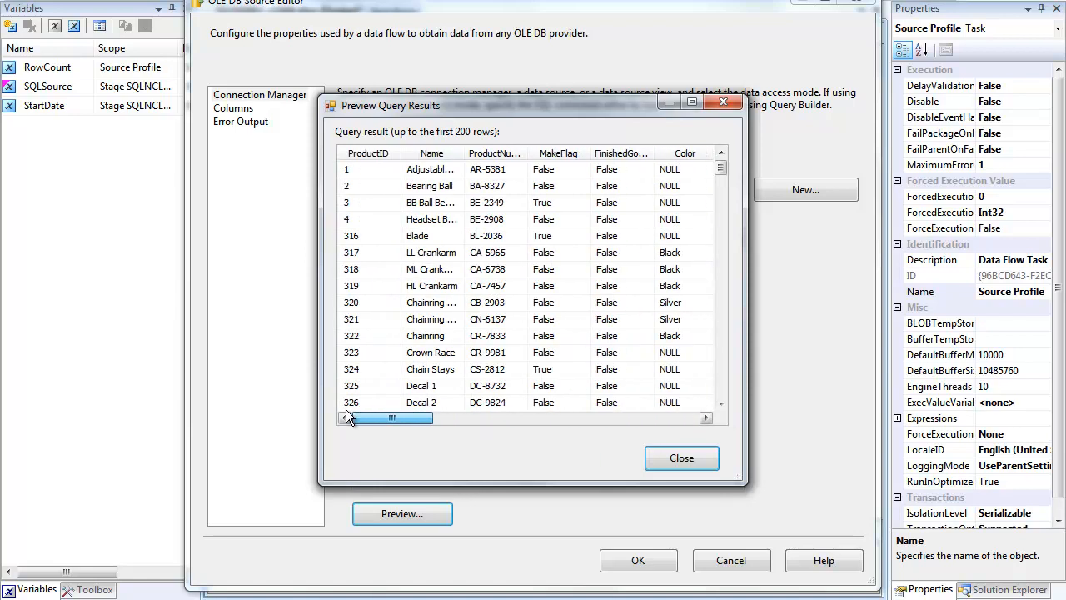
pyautogui.click(673, 459)
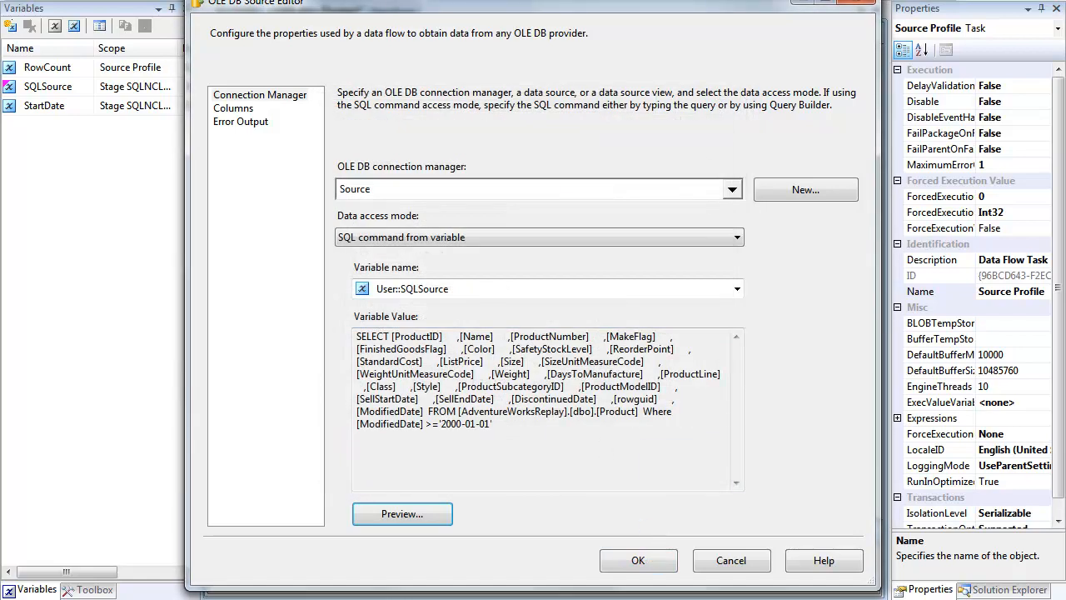
pyautogui.moveTo(542, 4); pyautogui.dragTo(504, 25)
pyautogui.click(605, 582)
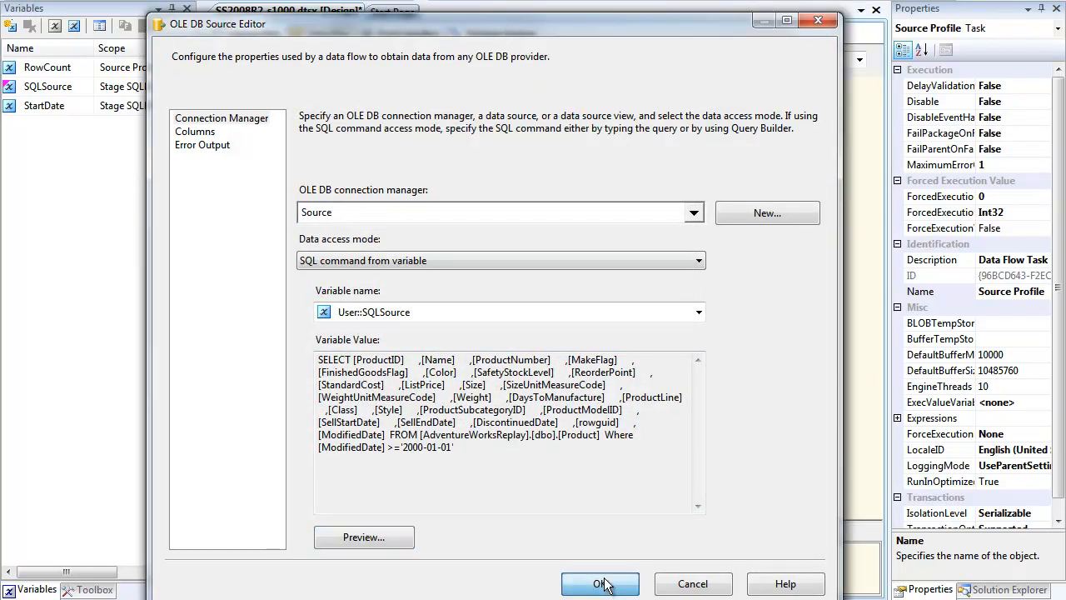
pyautogui.click(250, 34)
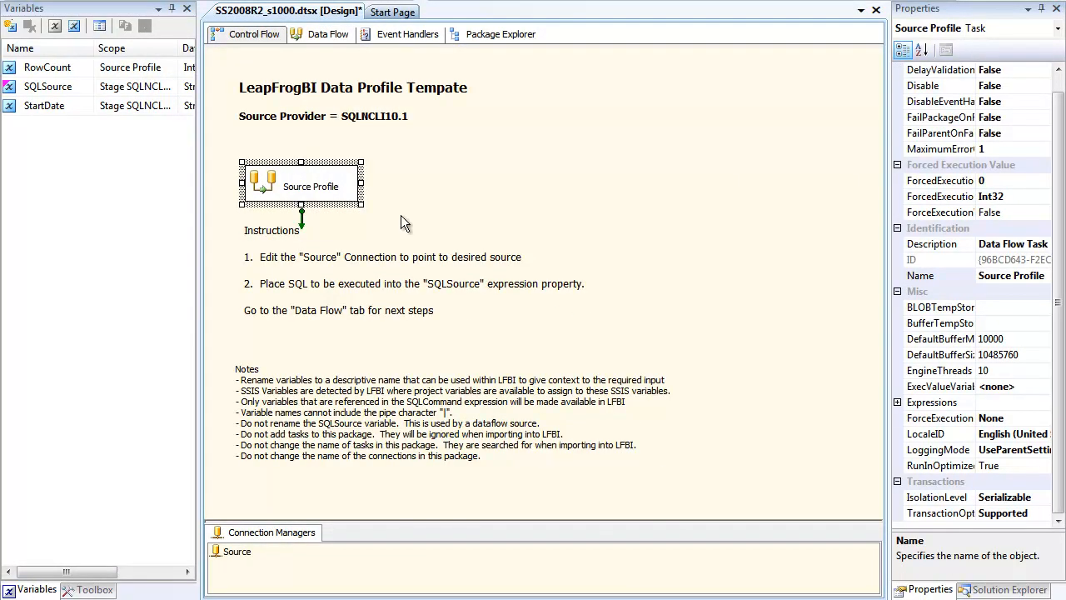
# Execute only the Source Profile task, then stop debugging after it succeeds.
pyautogui.rightClick(335, 172)
pyautogui.click(495, 265)
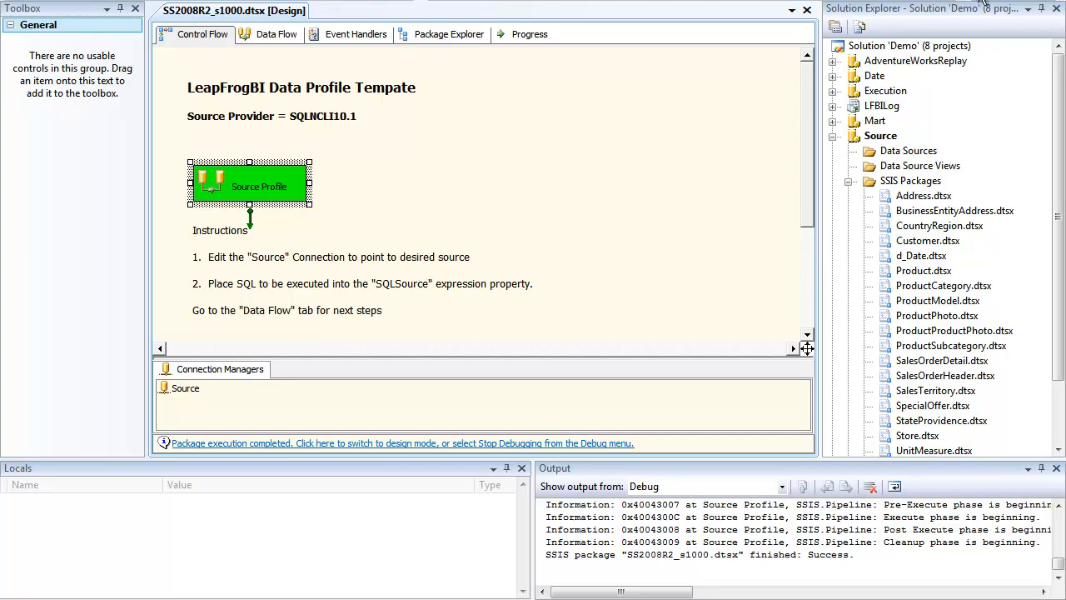
pyautogui.click(1008, 1)
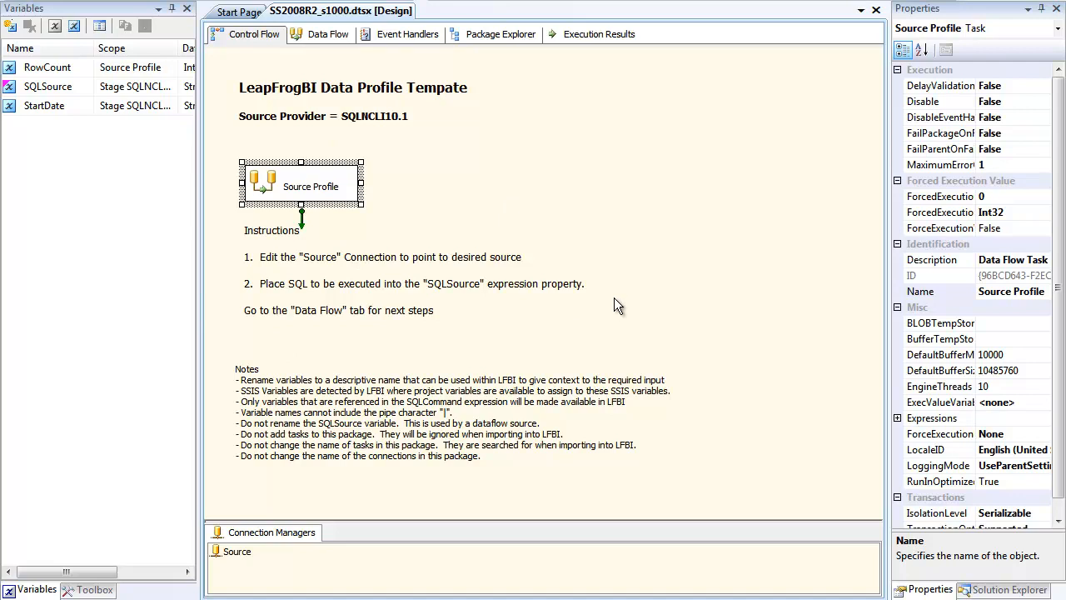
# Rename SS2008R2_s1000.dtsx to ProductDemo.dtsx in Solution Explorer, renaming the package object too.
pyautogui.click(724, 211)
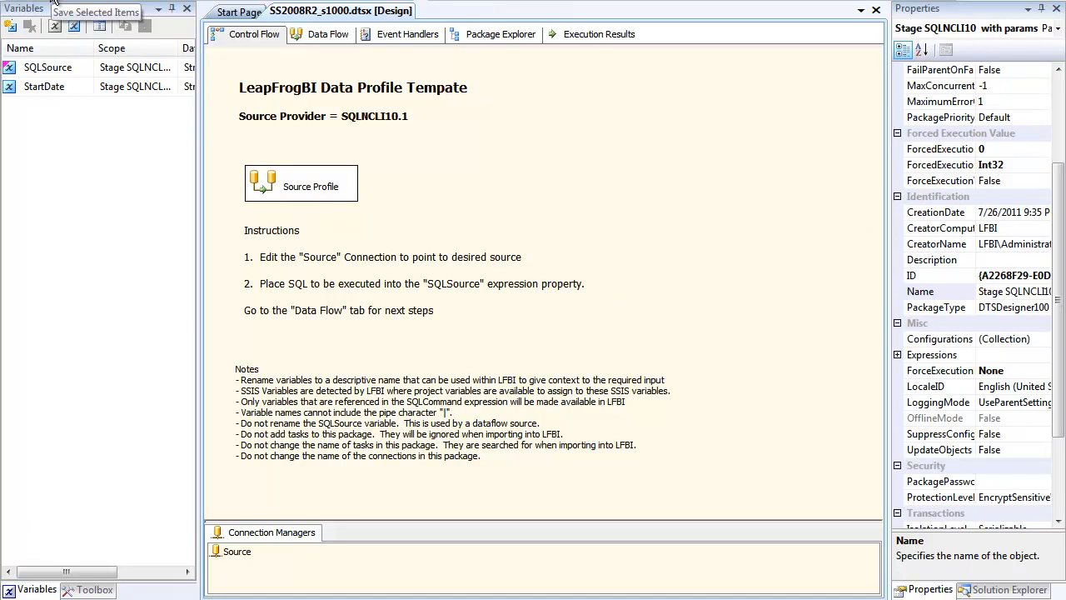
pyautogui.click(963, 591)
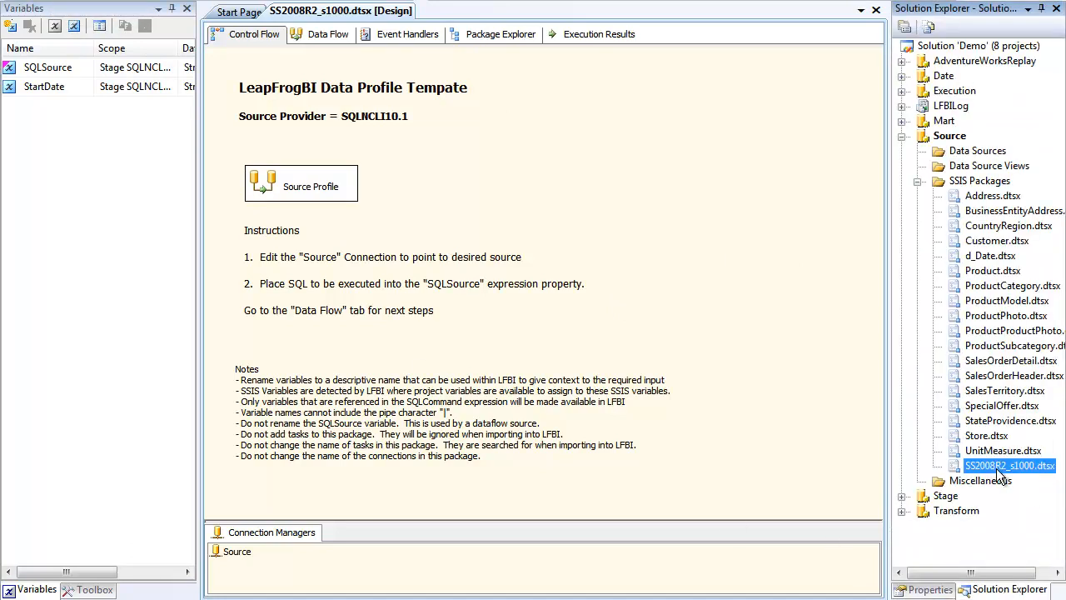
pyautogui.click(1015, 471)
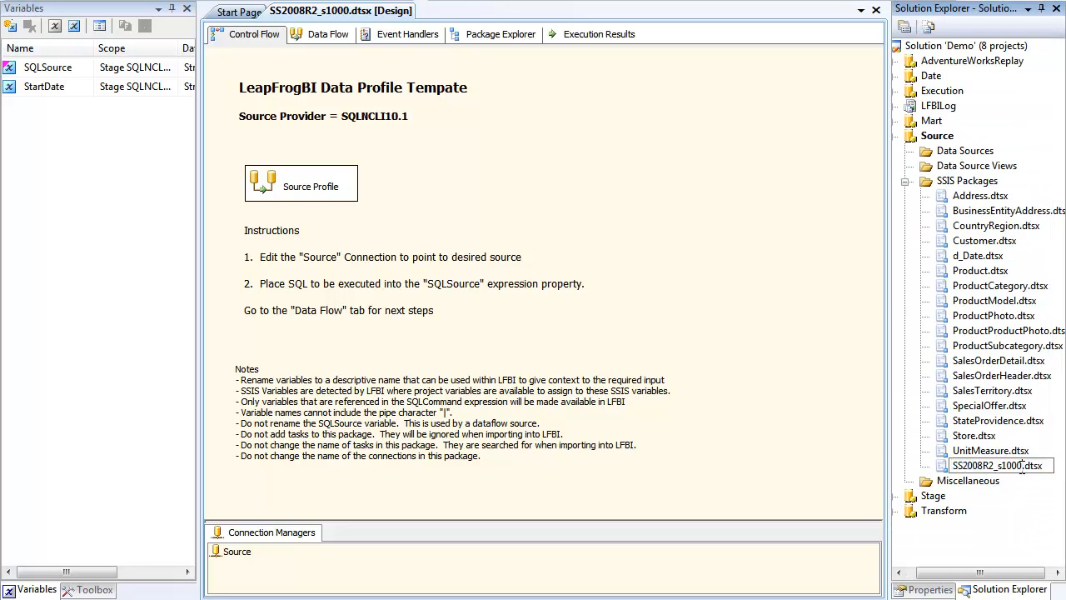
pyautogui.write('Pr')
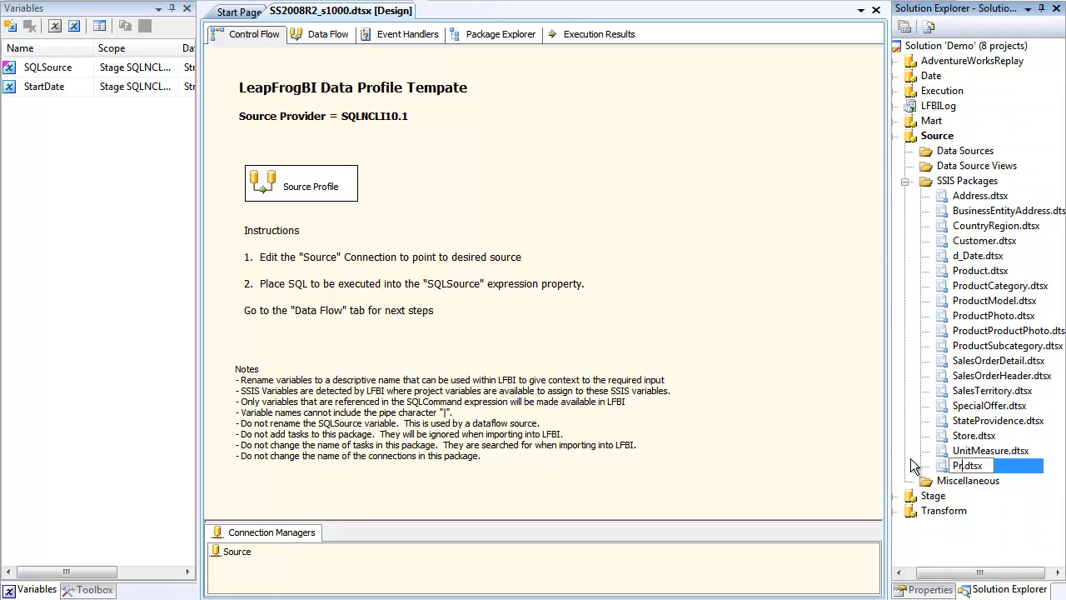
pyautogui.write('oduct')
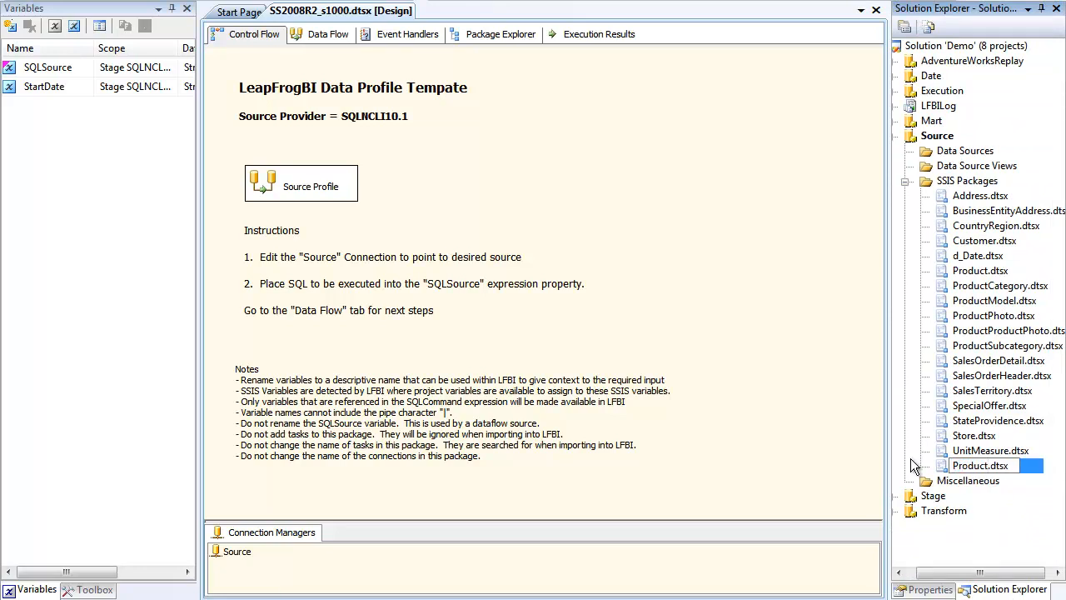
pyautogui.write('Demo')
pyautogui.press('Return')
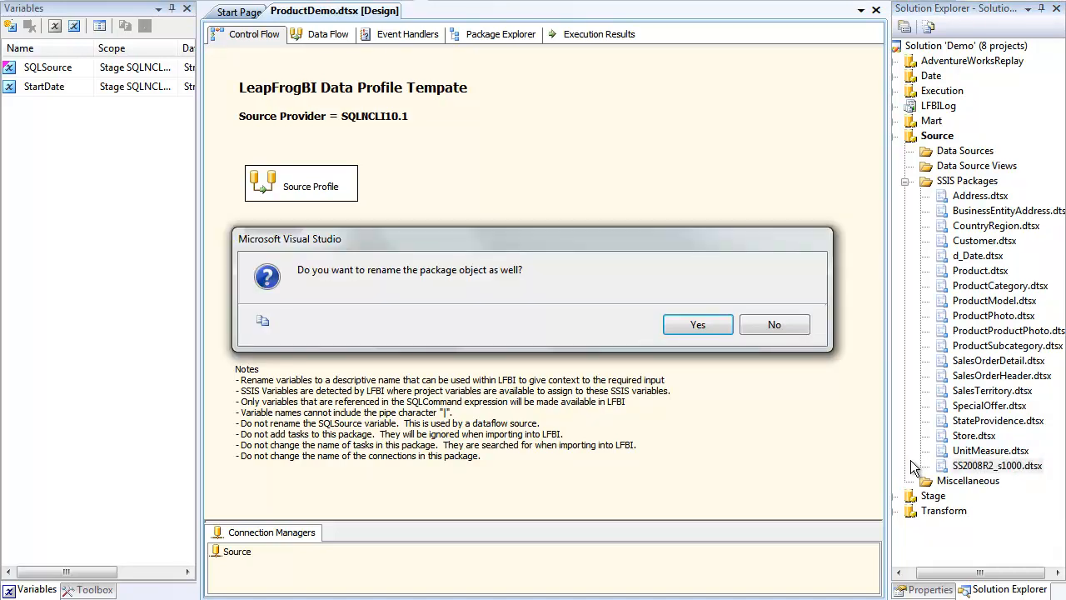
pyautogui.click(710, 333)
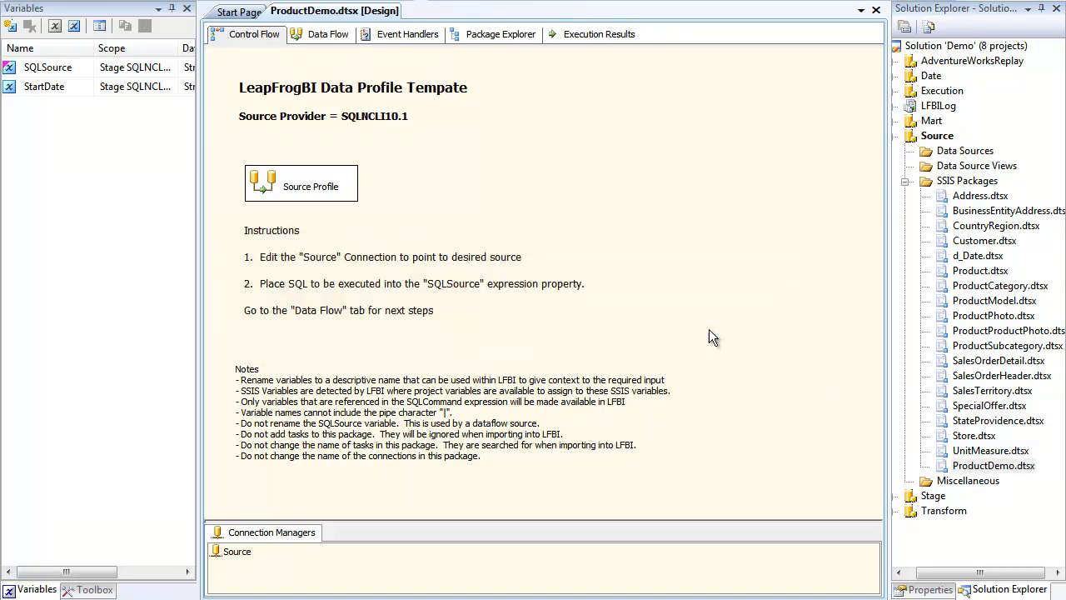